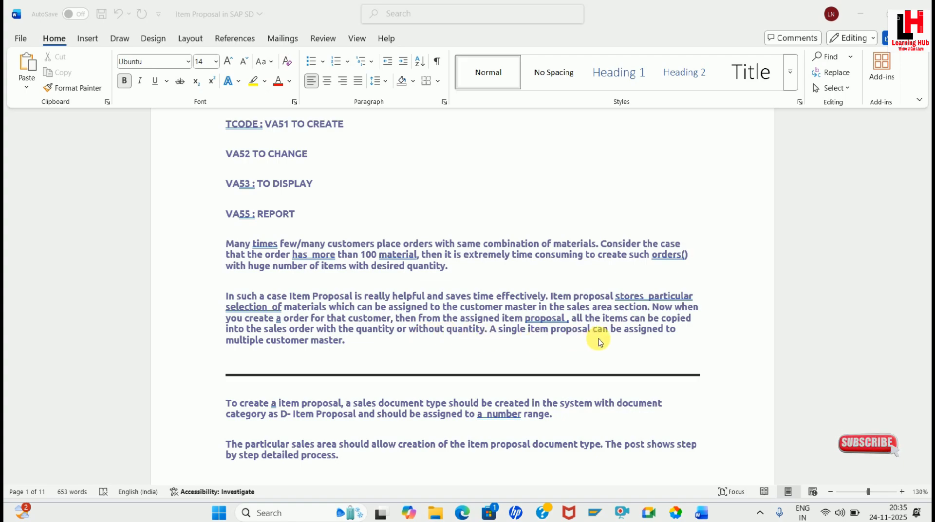
Review the item proposal guide, from the key points to the SPRO path and document type PV settings
scroll(493, 327, up, 3)
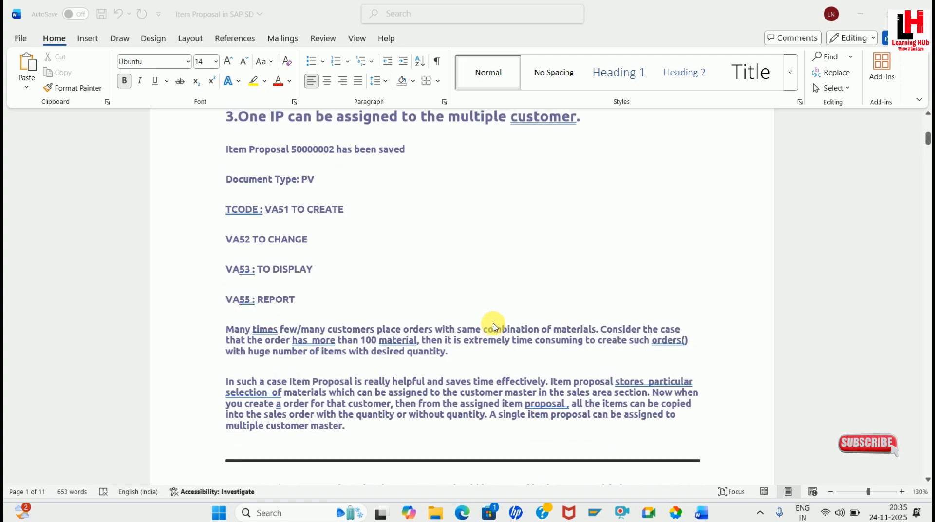
scroll(493, 325, down, 1)
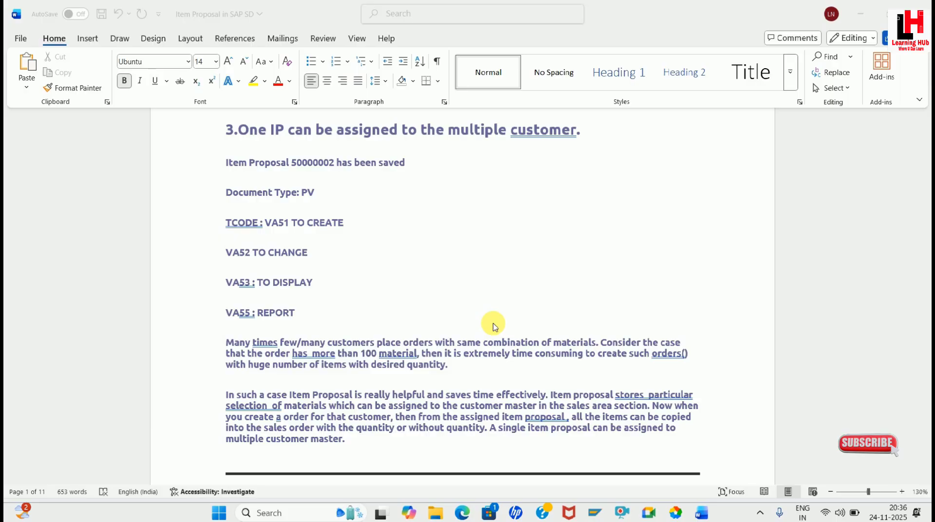
scroll(494, 325, down, 10)
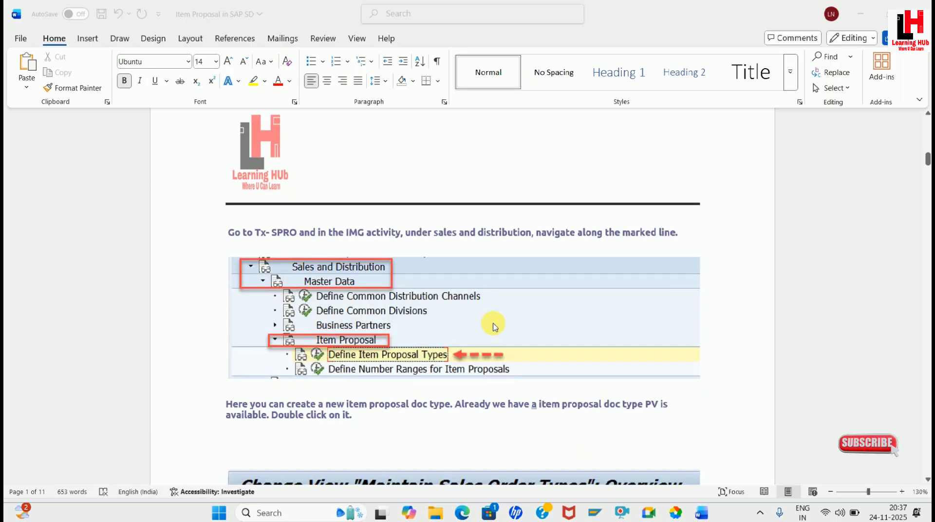
scroll(494, 326, down, 5)
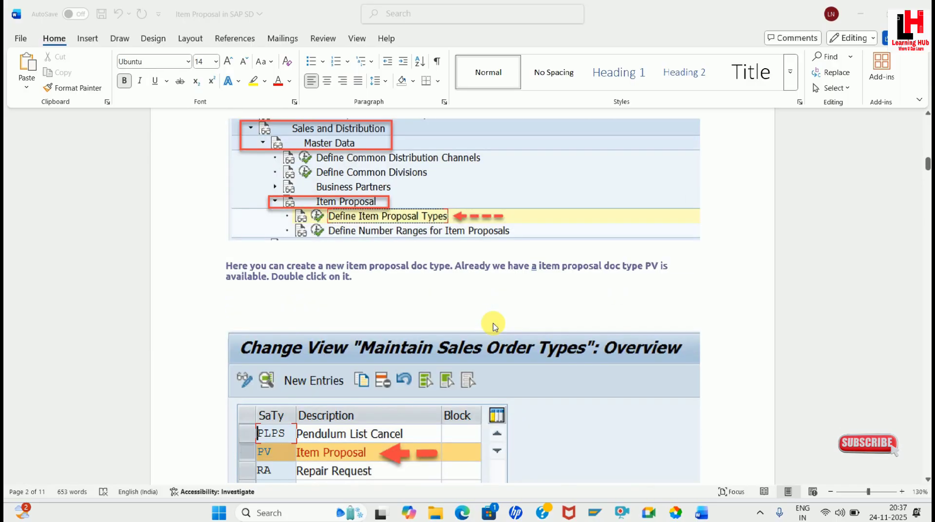
scroll(492, 323, up, 2)
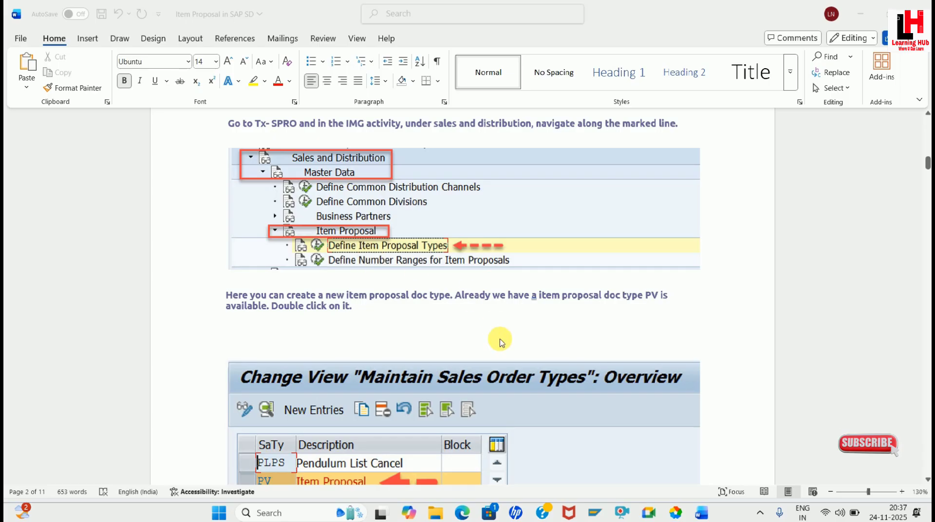
scroll(497, 337, down, 4)
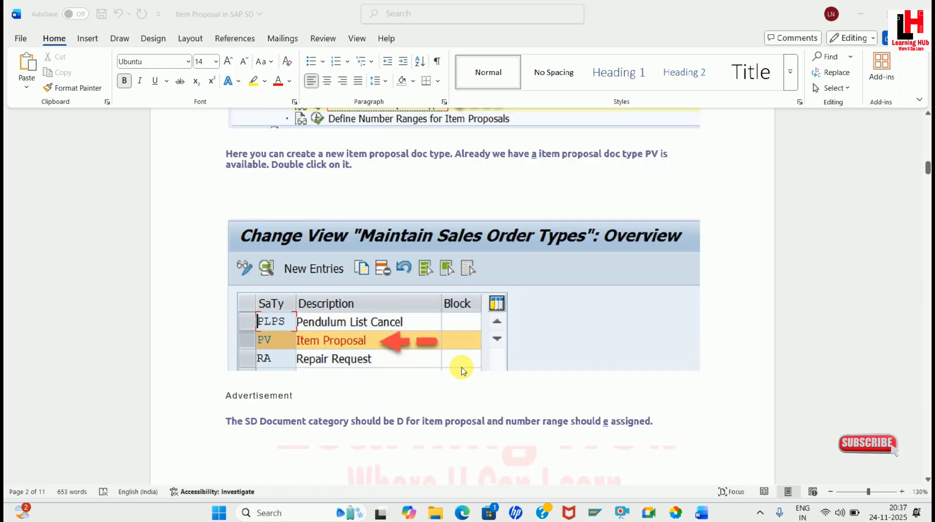
scroll(462, 370, down, 4)
scroll(462, 370, up, 1)
scroll(462, 370, down, 15)
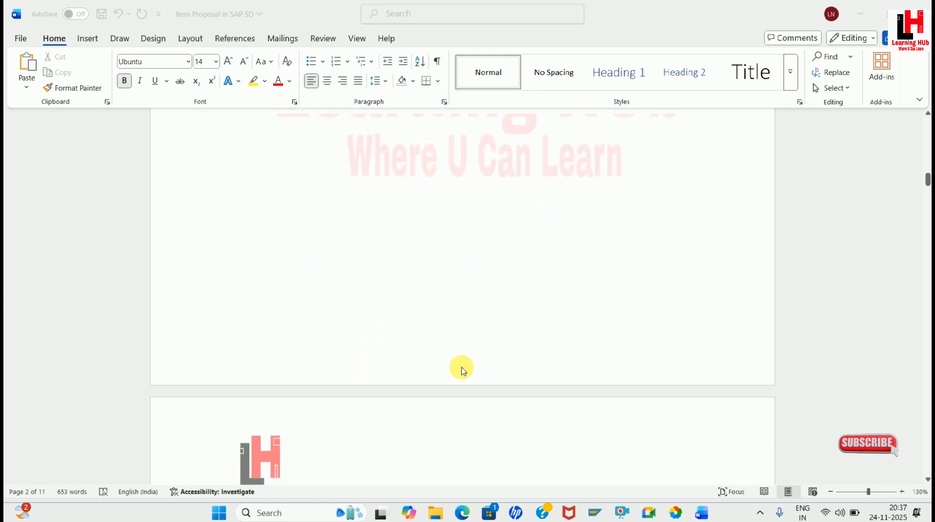
scroll(463, 371, down, 2)
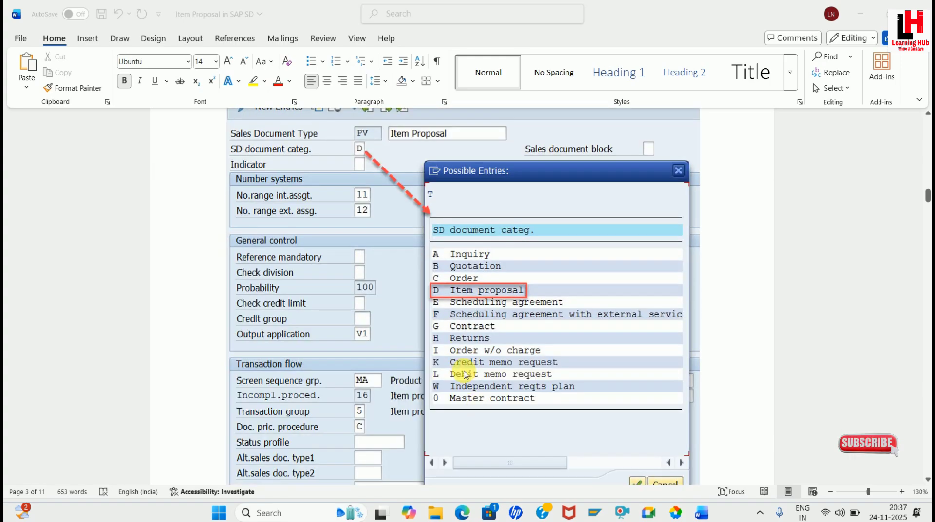
scroll(463, 376, up, 4)
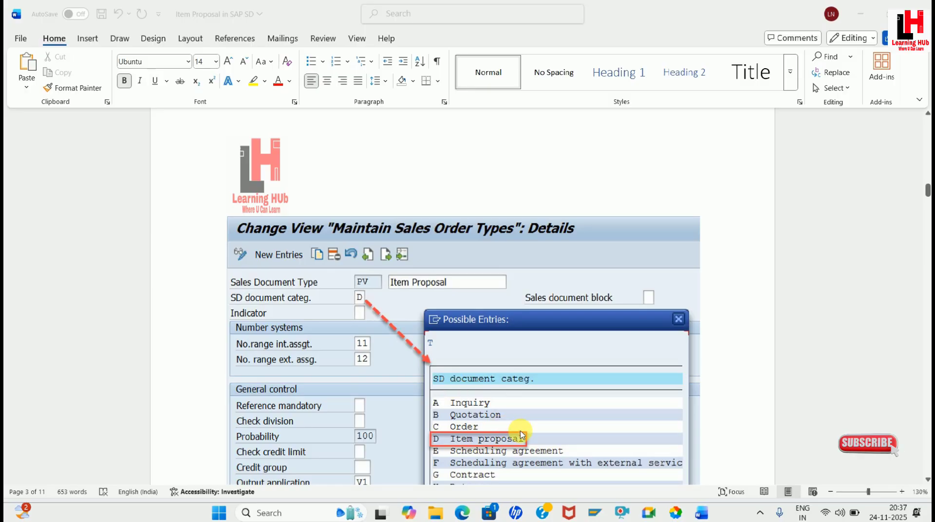
scroll(603, 418, down, 6)
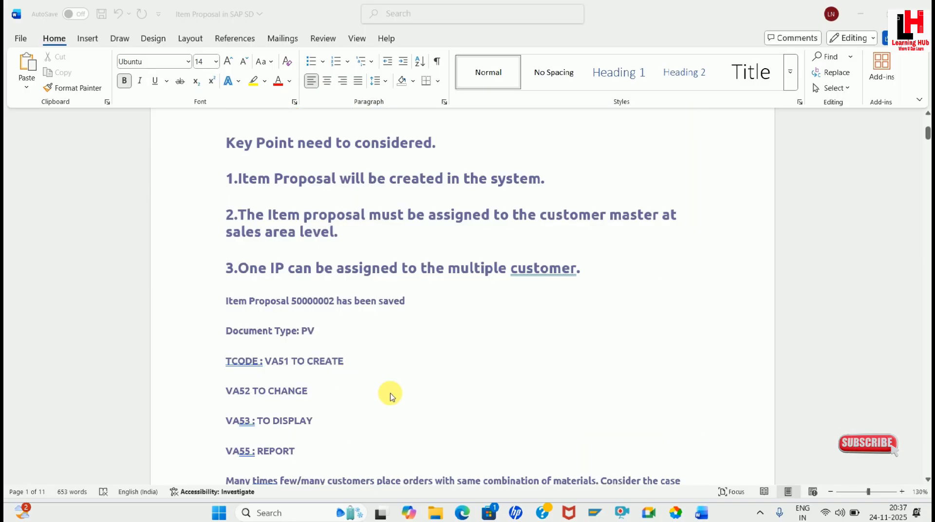
Look up the transaction code for creating an item proposal among the codes on the guide's first page
scroll(357, 363, down, 1)
click(271, 303)
double_click(272, 303)
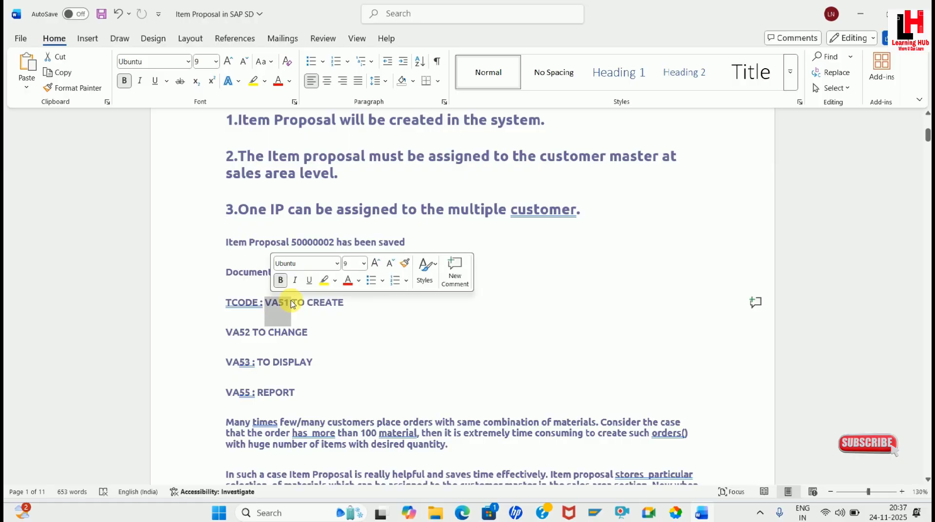
click(382, 329)
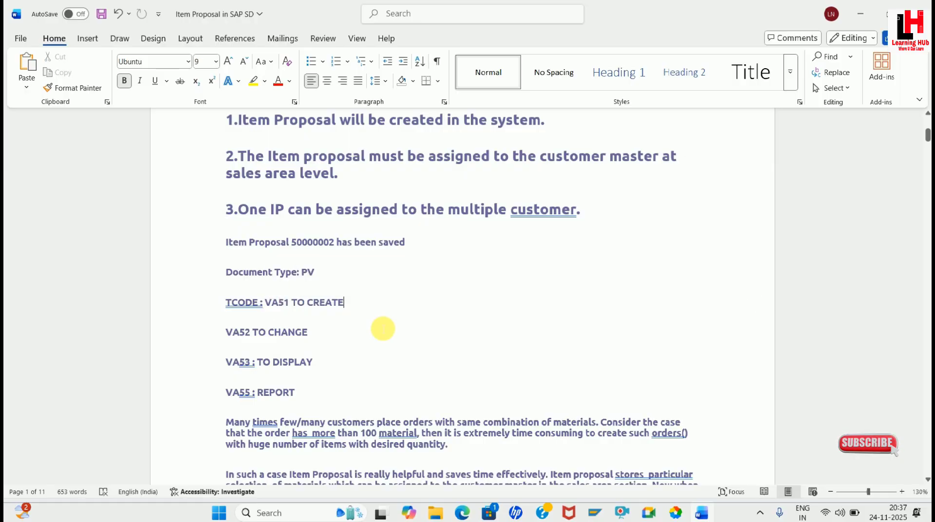
Switch to the SAP General Table Display session and list the MVKE entries for sales organization MP01 and distribution channel 12
mouse_move(592, 515)
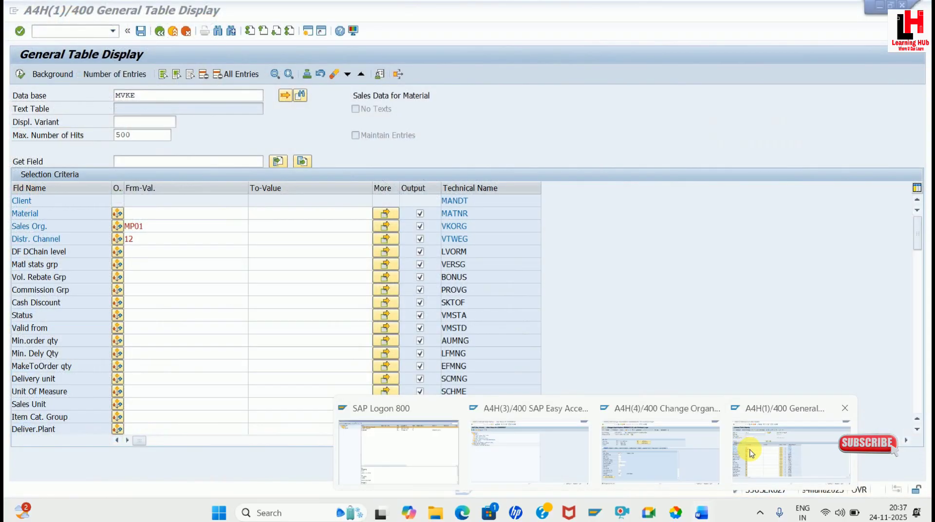
click(751, 453)
drag(149, 97, 80, 92)
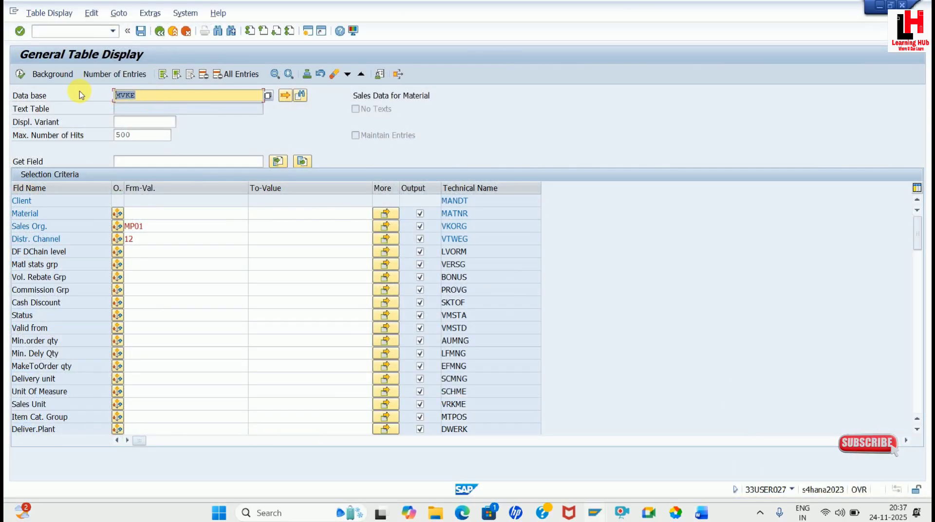
click(20, 74)
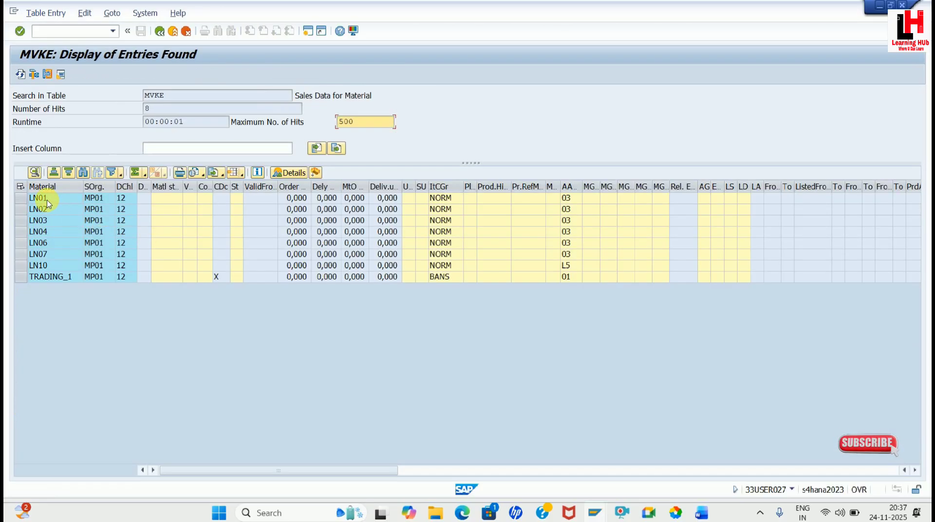
Copy the material numbers LN01 through LN10 from the MVKE results
click(50, 198)
click(53, 254)
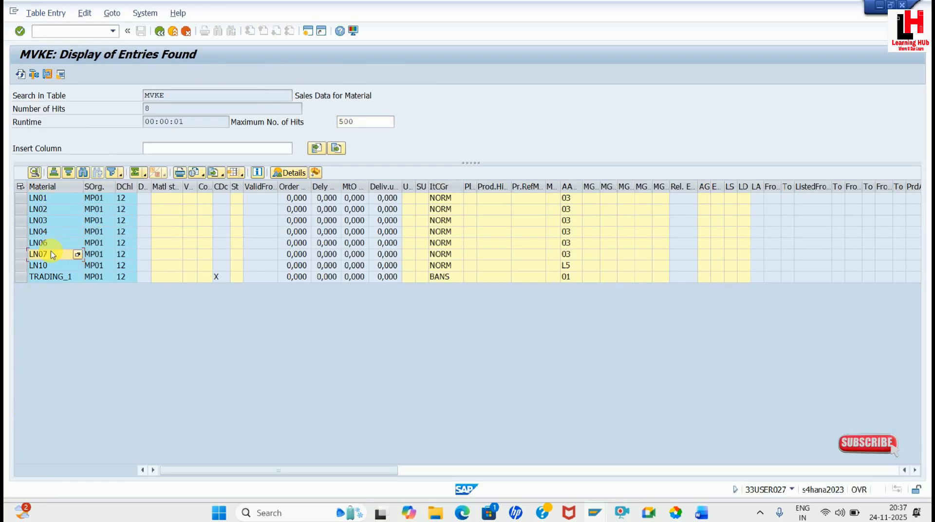
click(48, 266)
drag(47, 202, 55, 264)
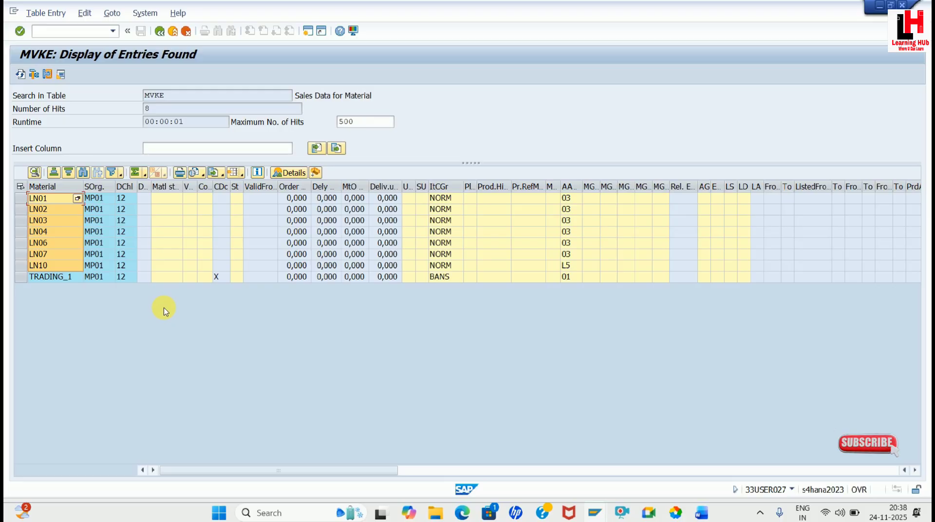
key(ctrl+c)
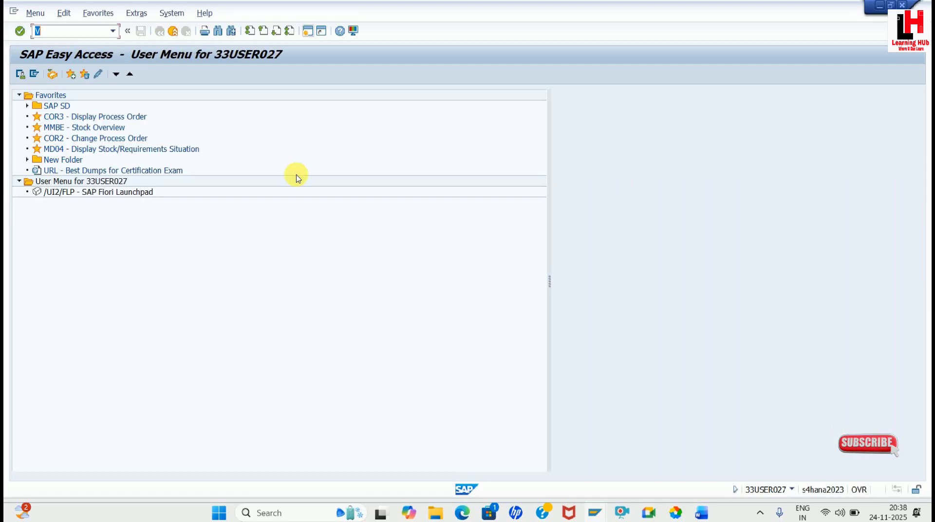
Start transaction VA51 and submit item proposal type PV for sales organization MP01, distribution channel 12 and division 25
text(VA5)
text(1)
key(Return)
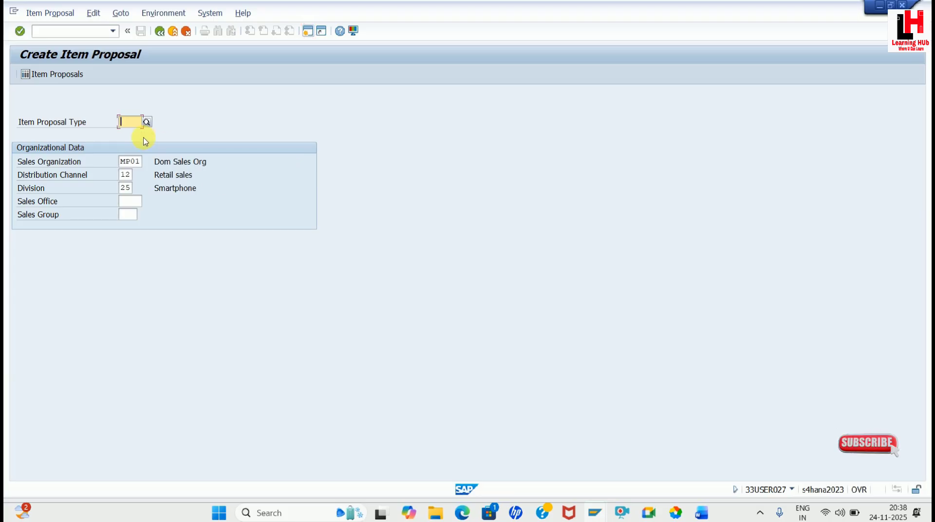
text(PV)
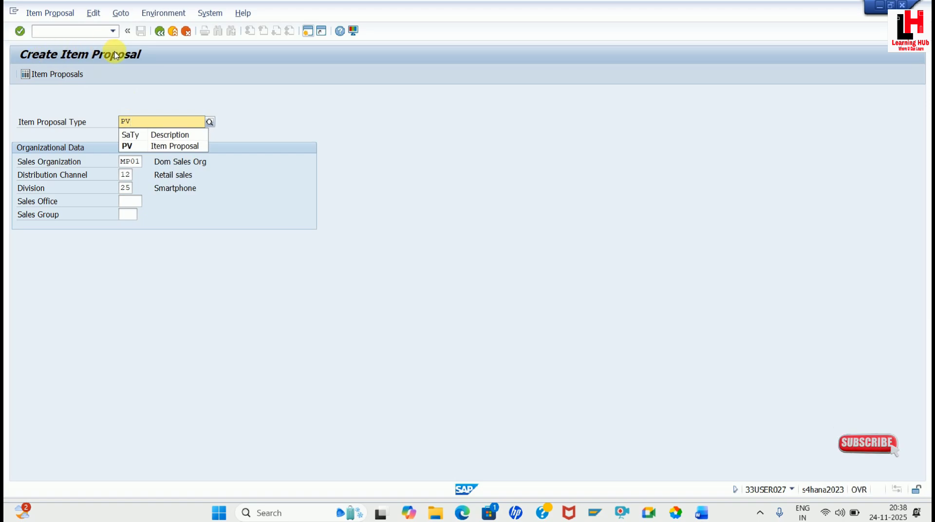
click(129, 145)
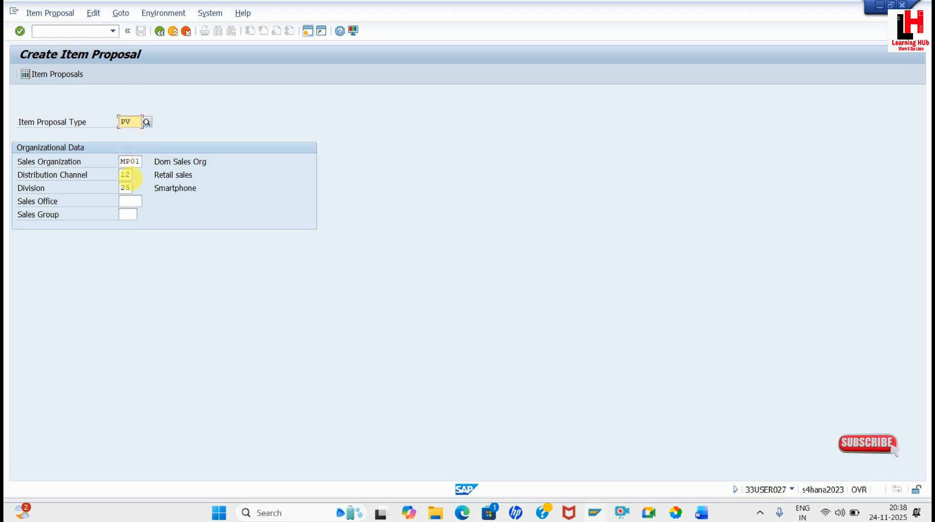
click(128, 188)
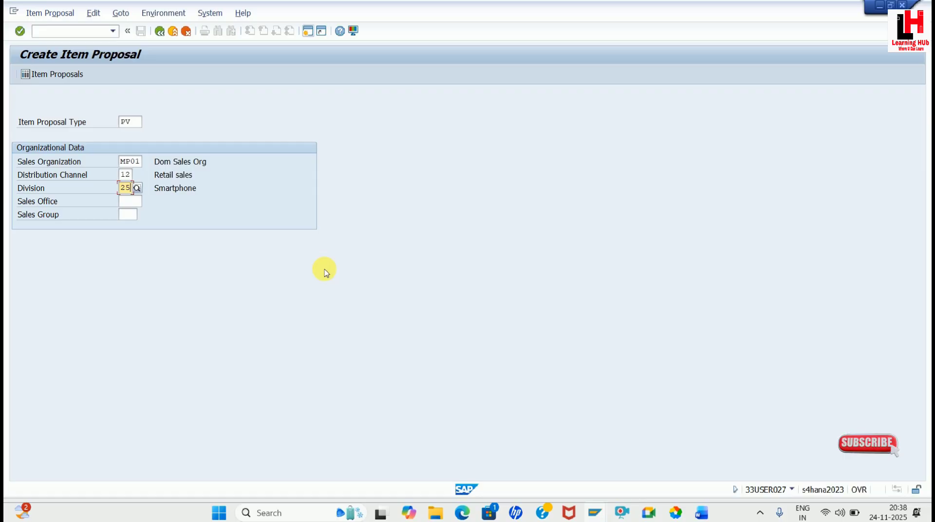
key(Return)
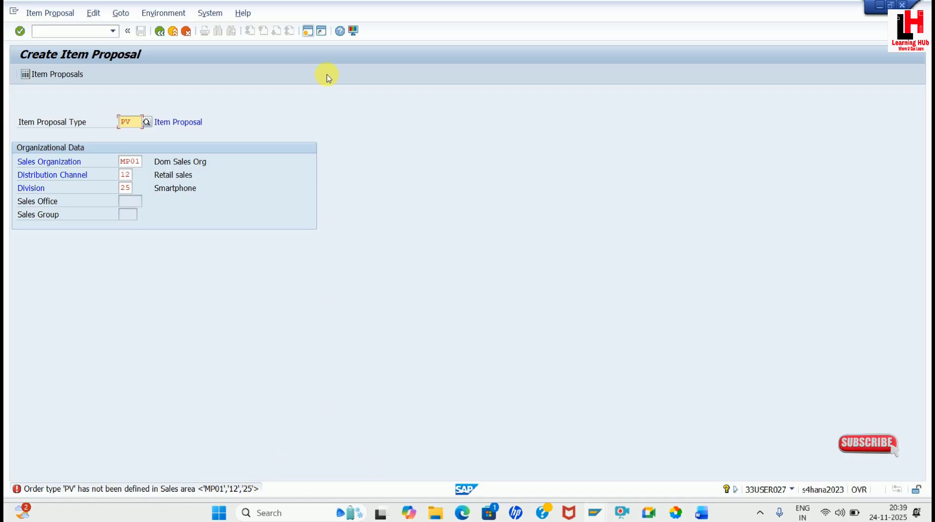
Open a new SAP session and start transaction OVAZ for assigning sales document types to sales areas
click(305, 34)
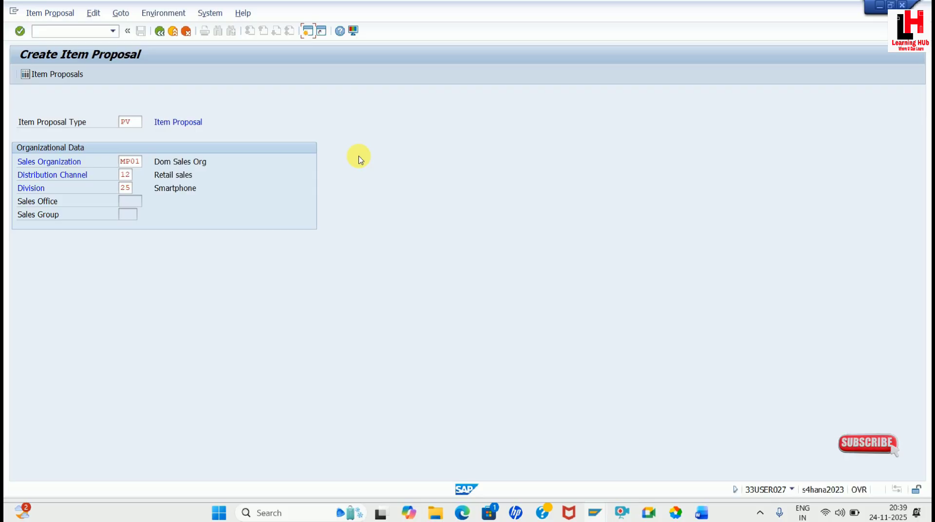
text(OVAZ)
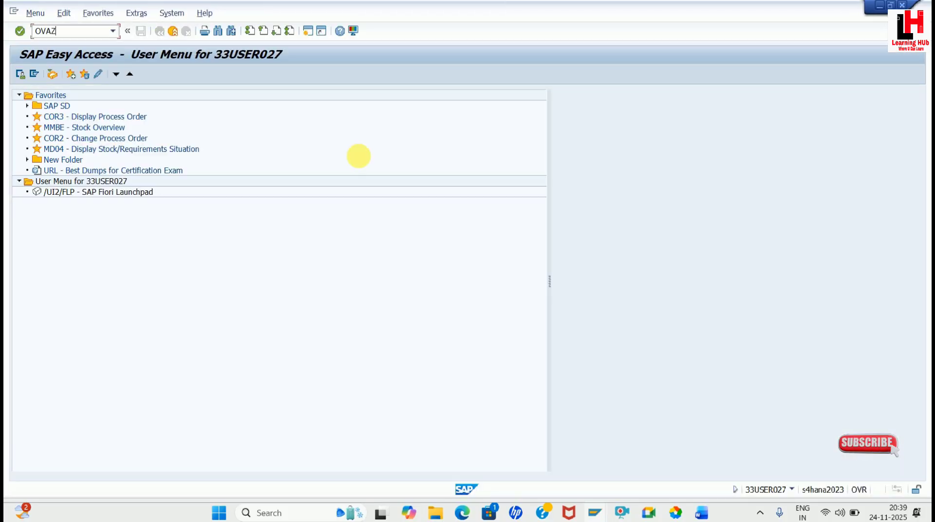
key(Return)
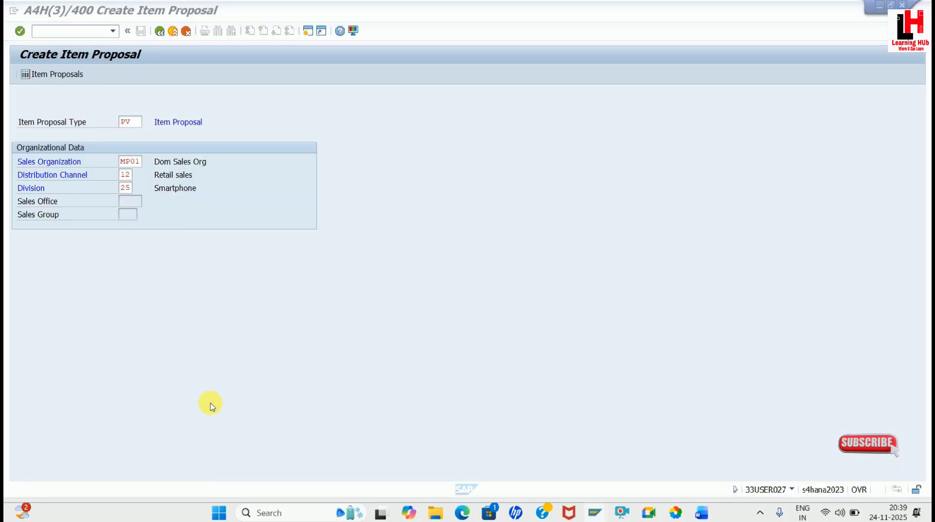
Resubmit the item proposal's initial data and open the detailed help for the order type error
key(Return)
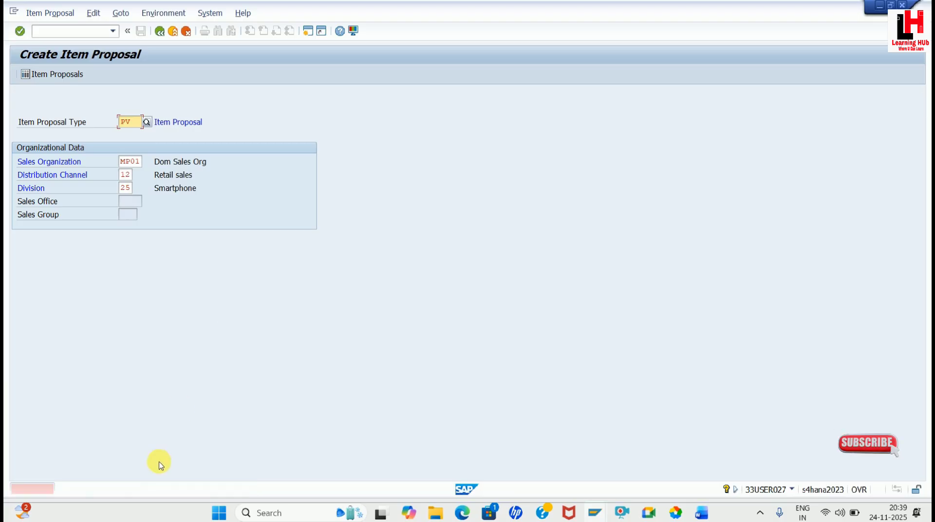
click(114, 488)
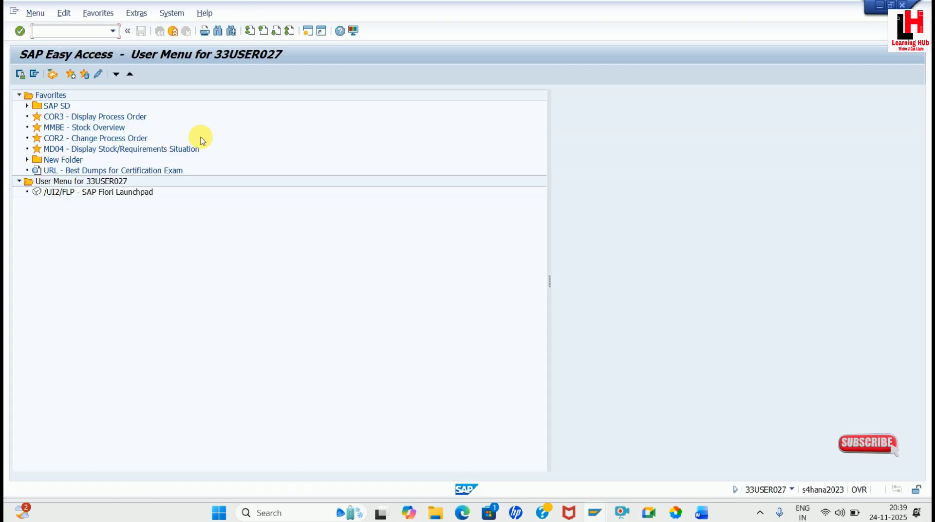
key(alt+Tab)
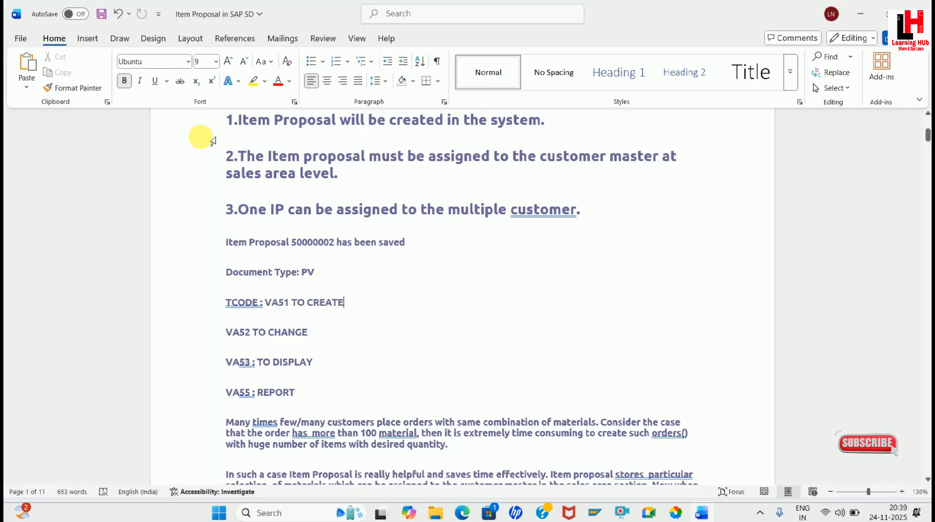
key(alt+Tab)
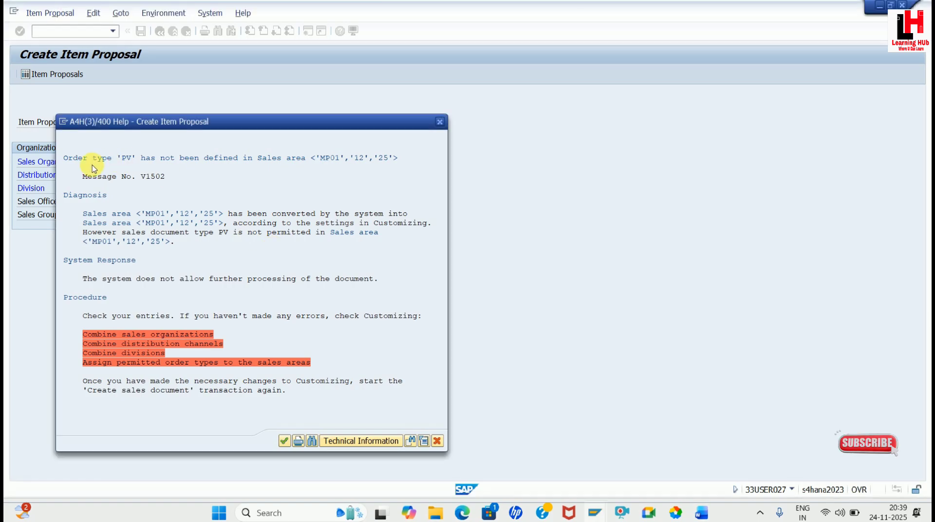
Add a new entry in the OVAZ session for permitted sales document types, with reference sales organization MP01
key(alt+Tab)
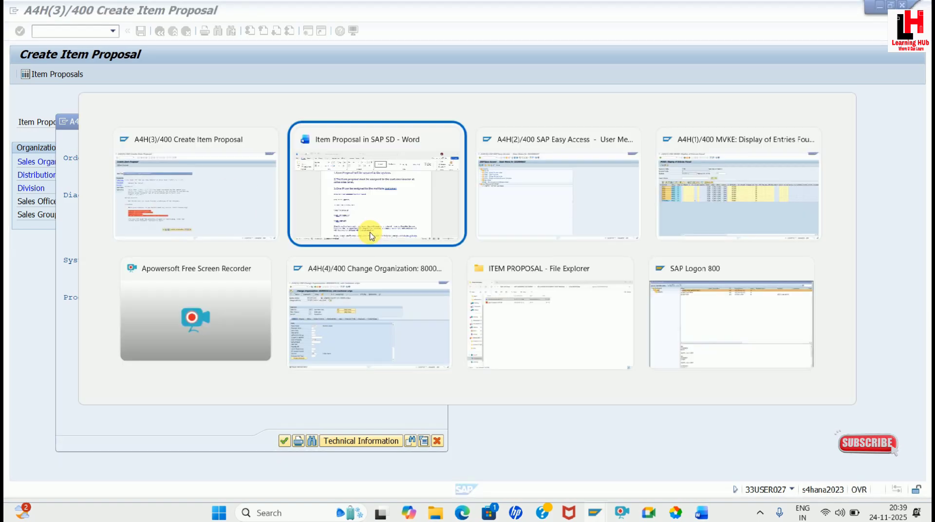
key(alt+Tab)
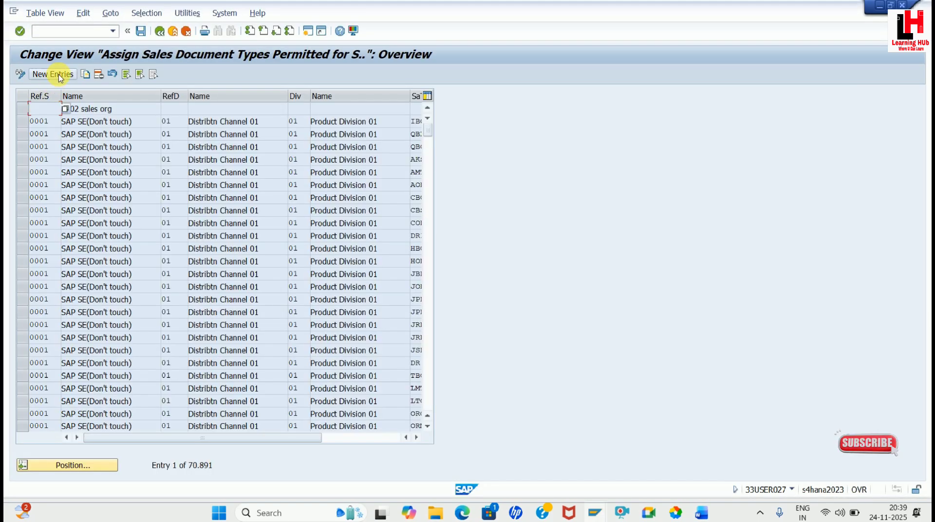
click(58, 74)
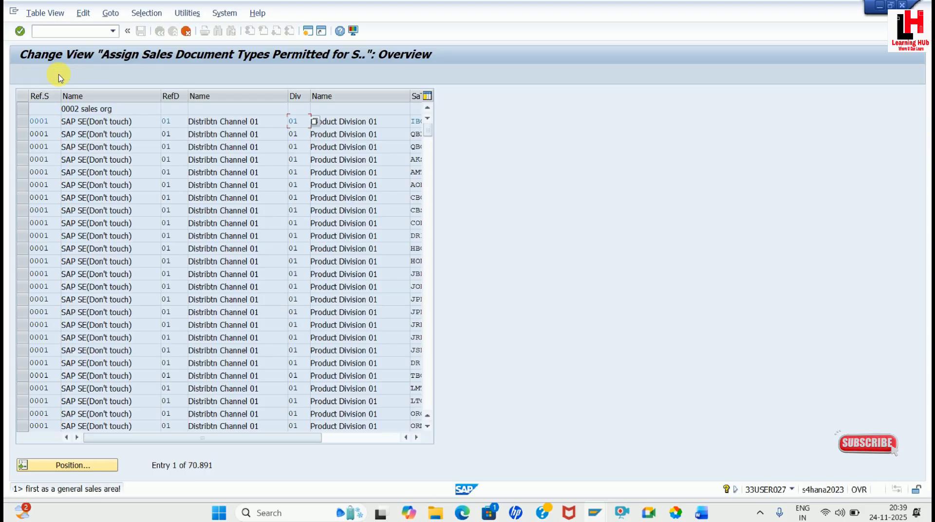
click(50, 111)
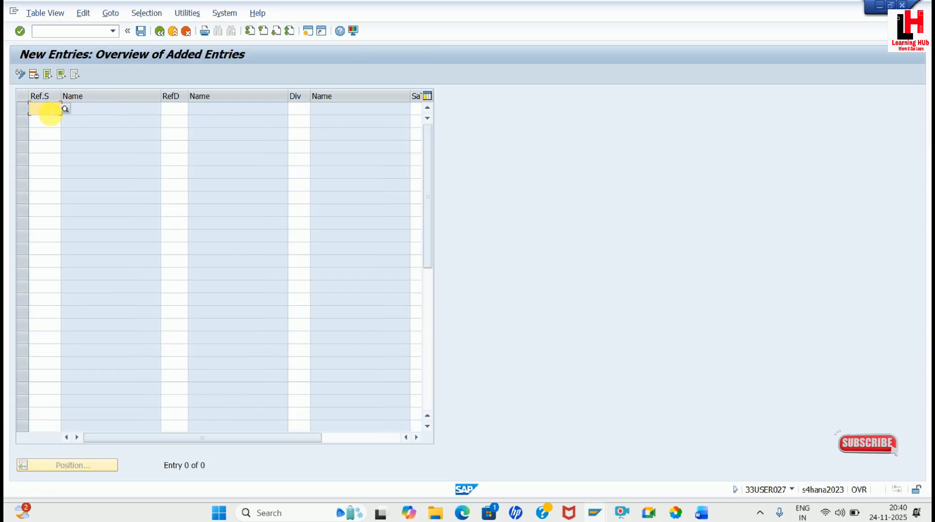
key(alt+Tab)
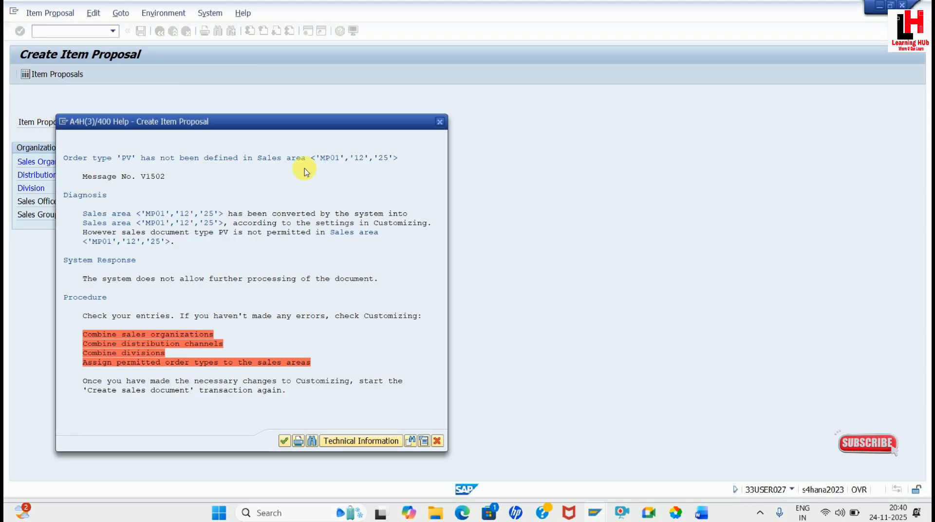
key(alt+Tab)
text(M)
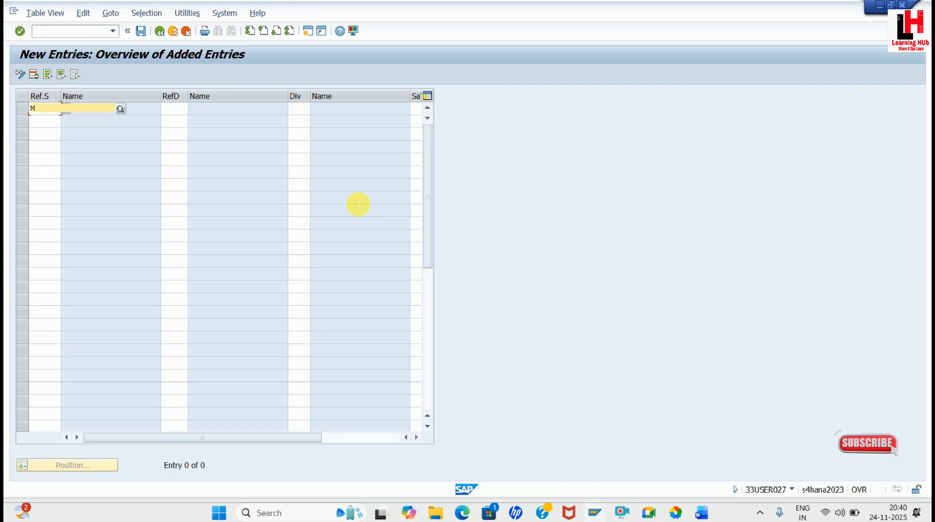
text(P01)
key(Tab)
Complete the MP01 entry with reference distribution channel 12, division 25 and sales document type PV
key(alt+Tab)
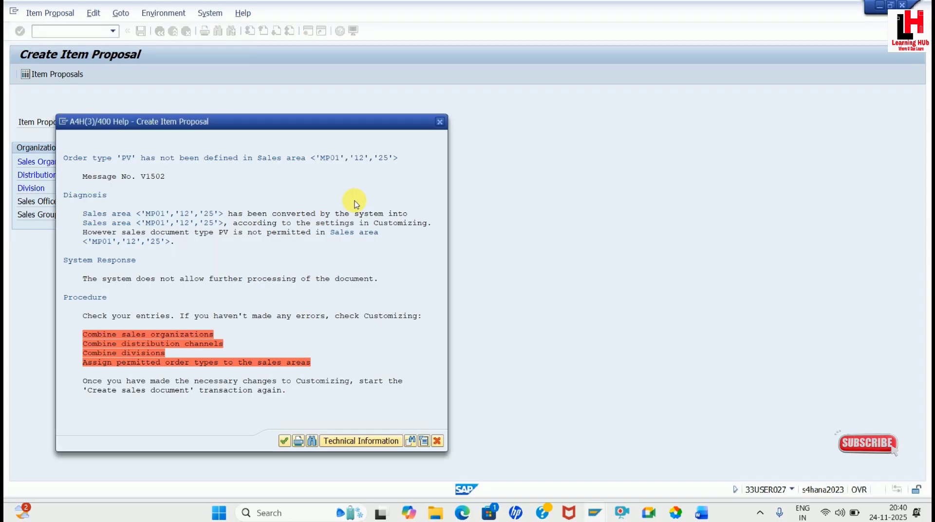
key(alt+Tab)
text(12)
key(Tab)
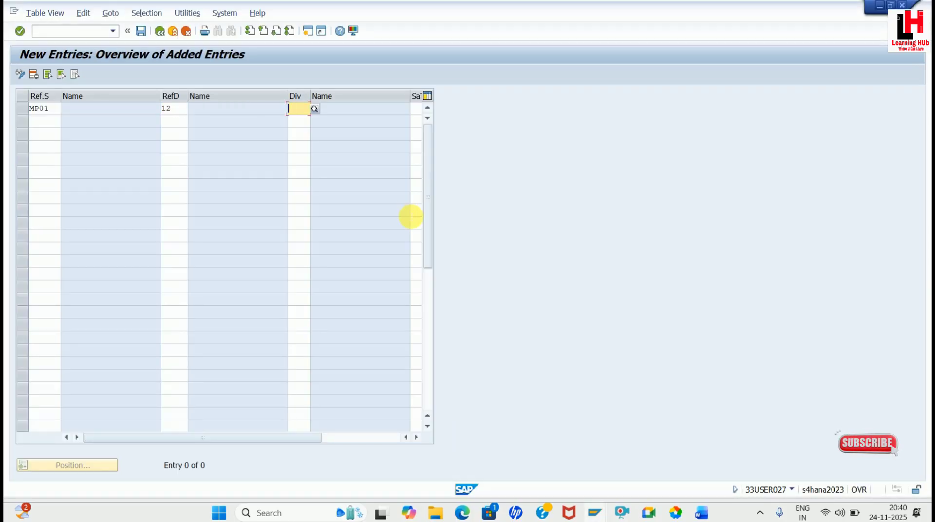
key(alt+Tab)
key(alt+Tab)
text(25)
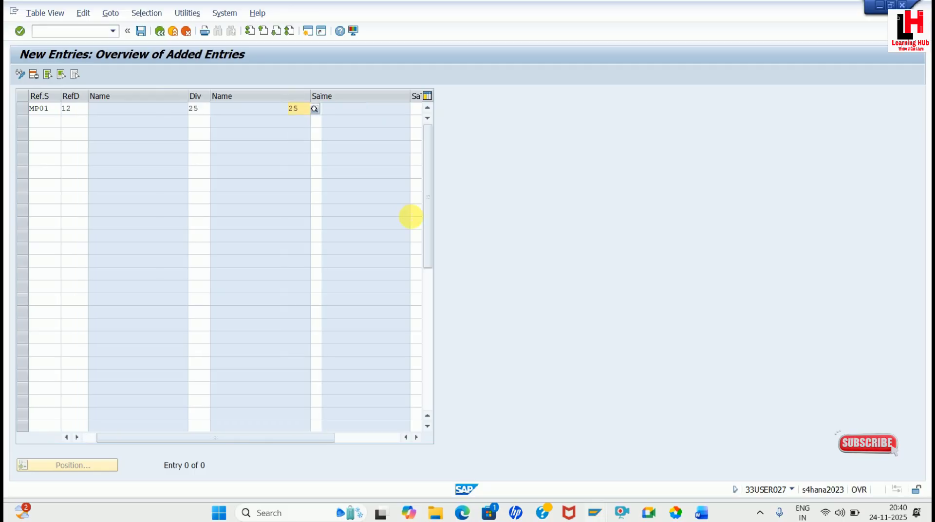
key(Tab)
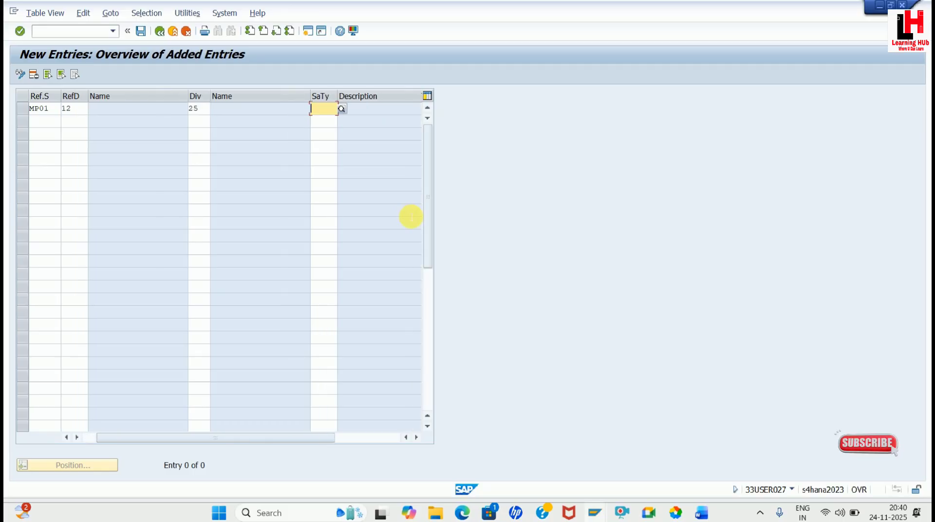
text(PV)
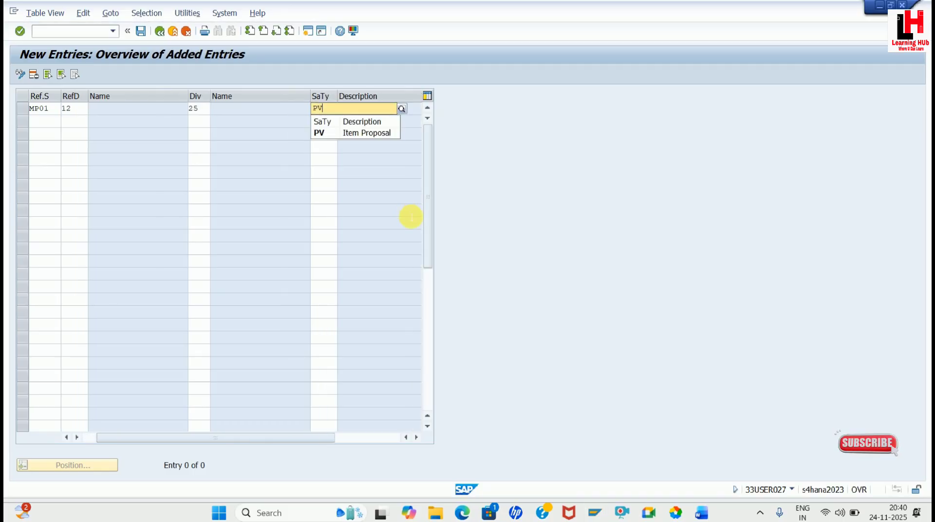
key(Return)
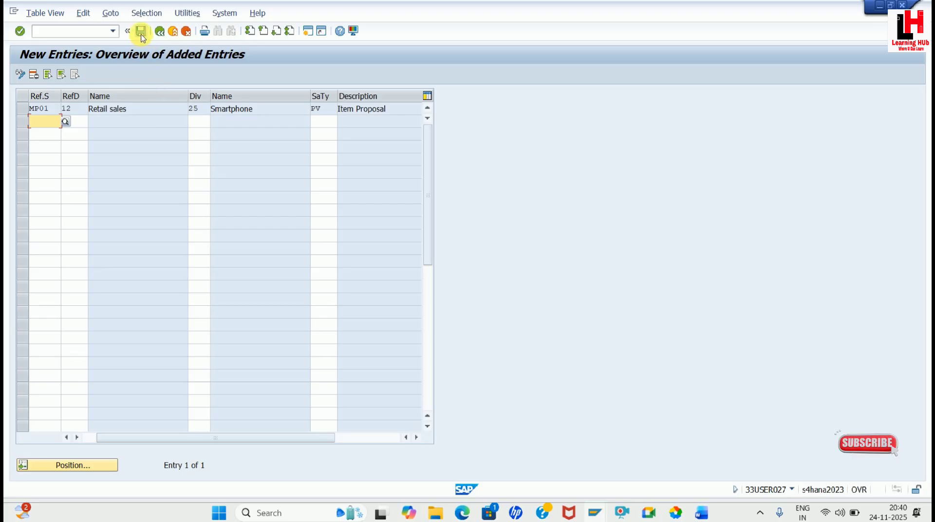
Save the new PV assignment under the proposed customizing request and leave the table view
click(141, 32)
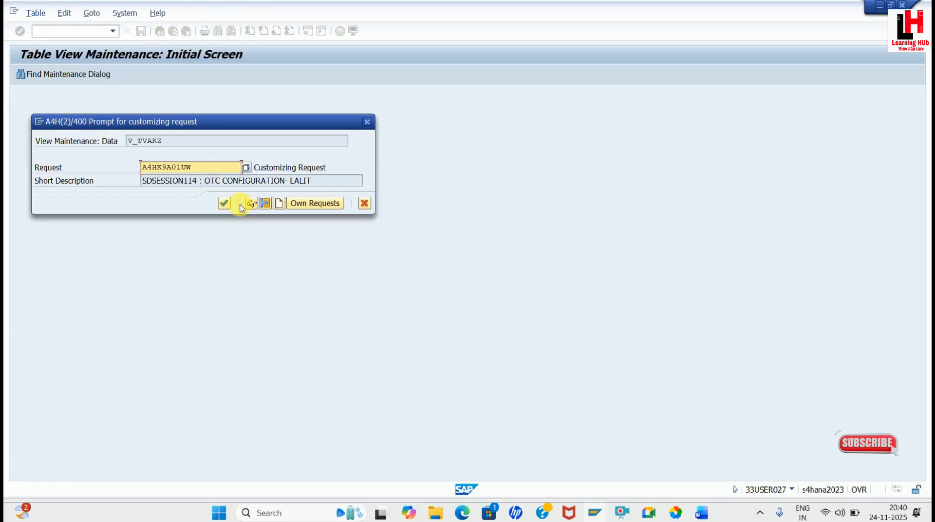
click(225, 203)
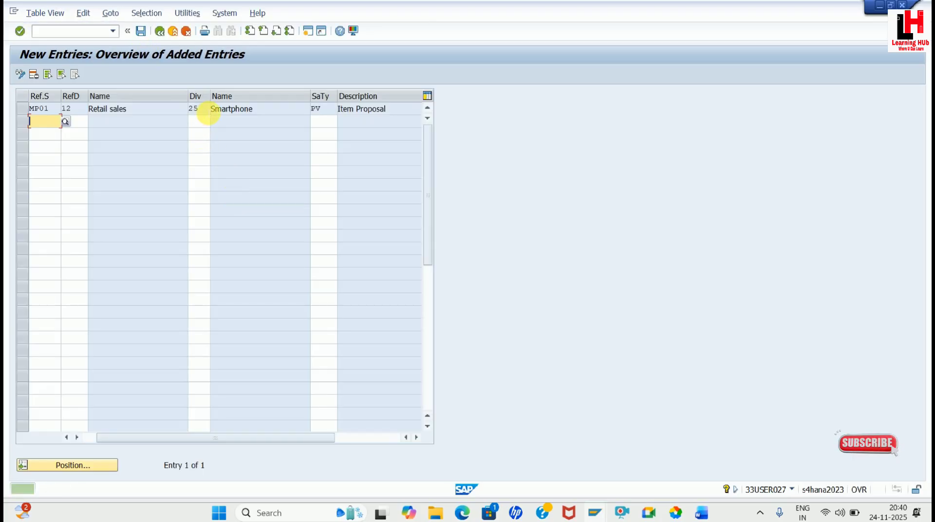
click(141, 30)
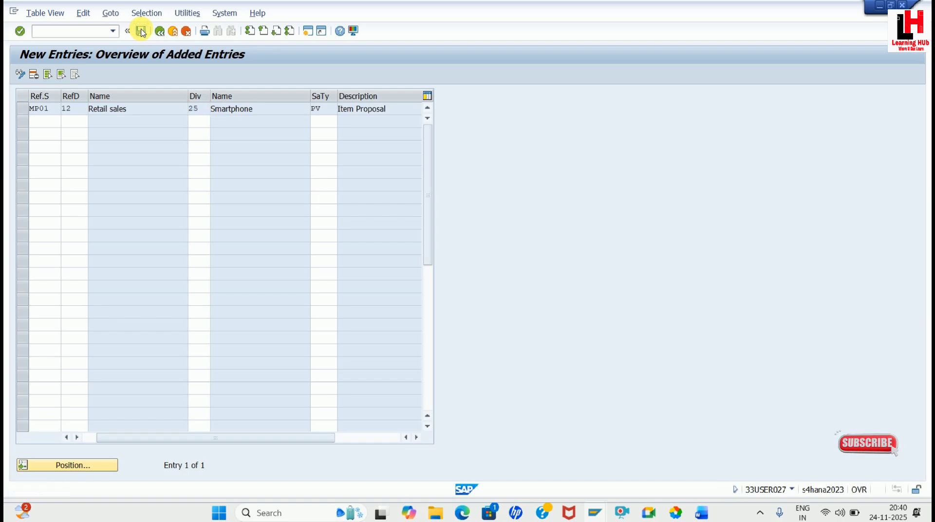
click(160, 32)
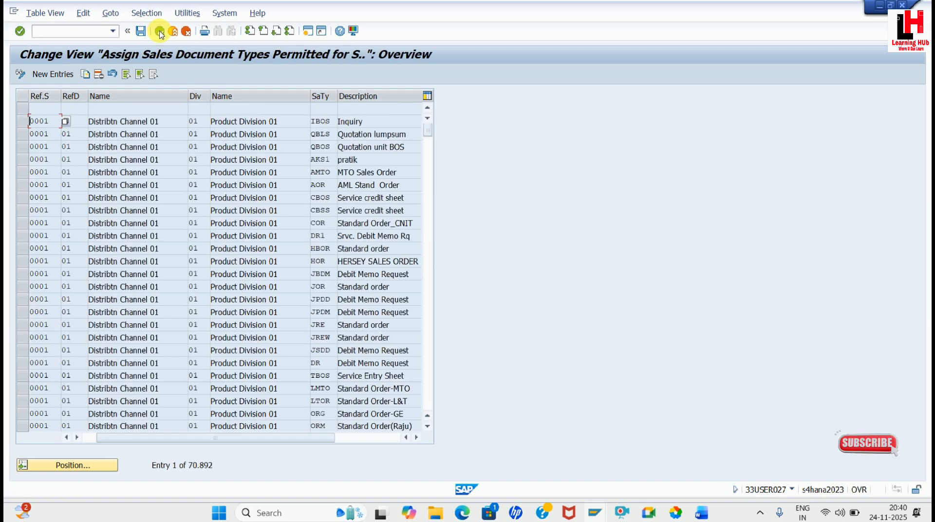
click(160, 31)
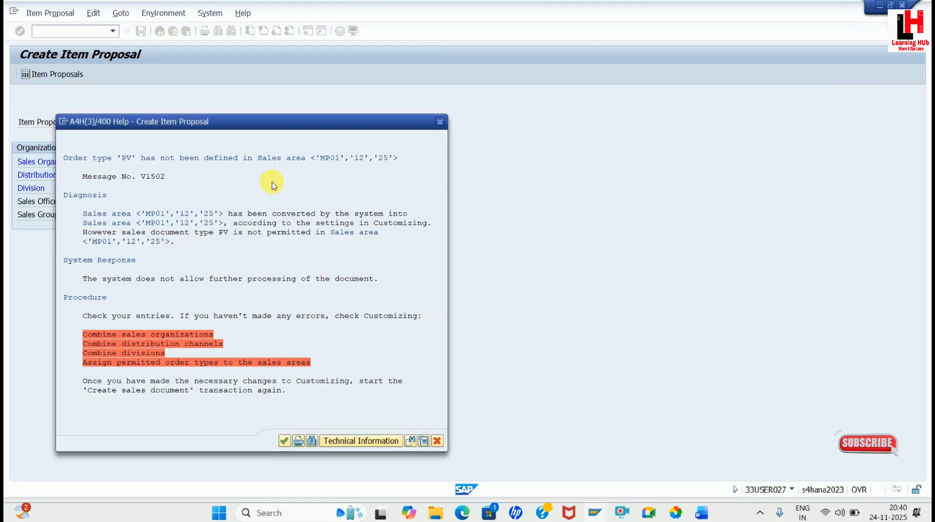
Close the order type error help, restart VA51 and submit item proposal type PV for sales area MP01, 12, 25
key(Escape)
key(Escape)
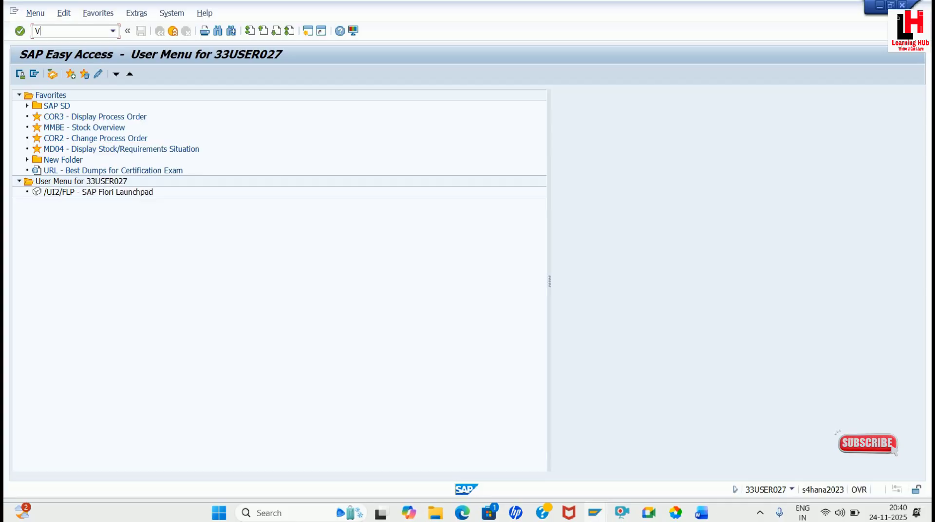
click(113, 31)
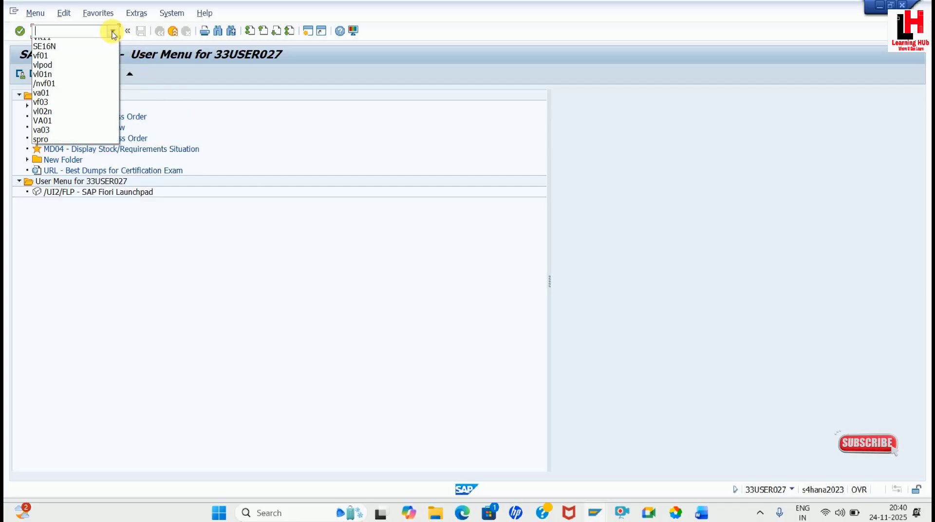
click(85, 52)
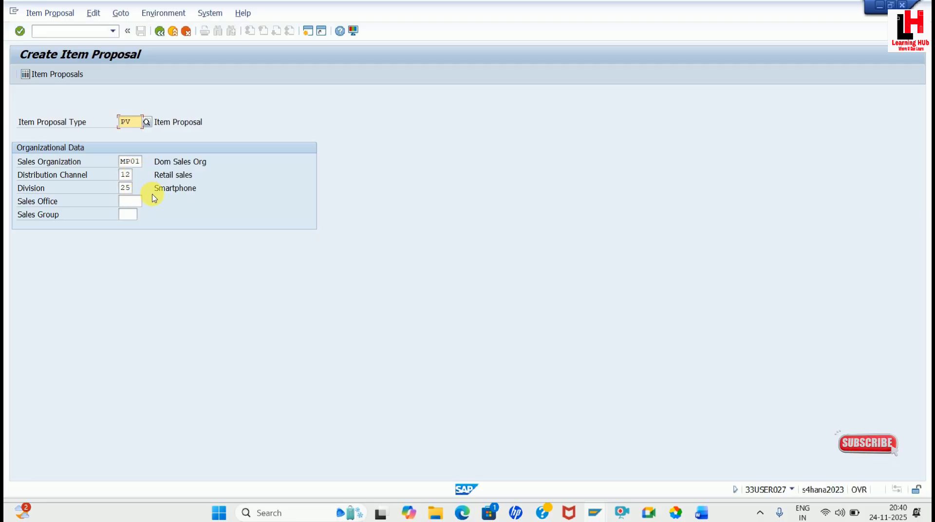
key(Return)
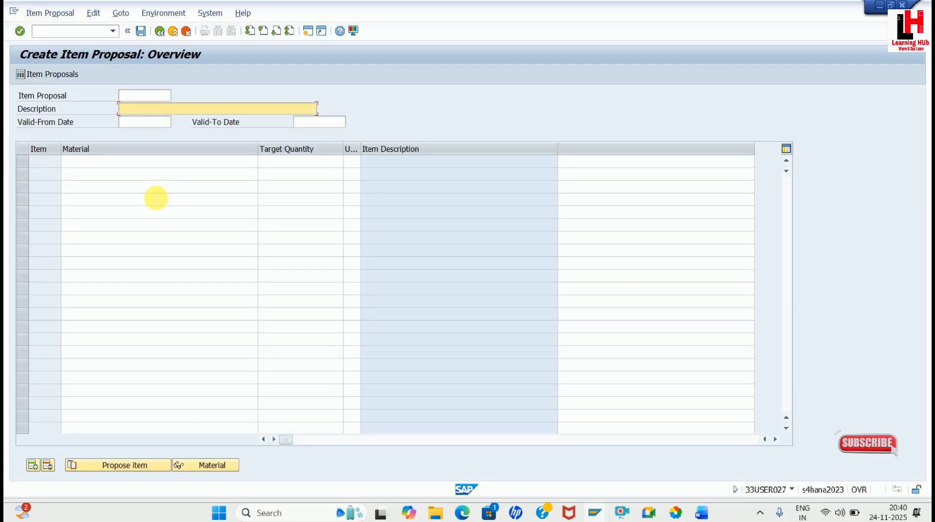
Set the item proposal's description to "Item Proposal for Our oldest customer"
click(137, 95)
click(144, 109)
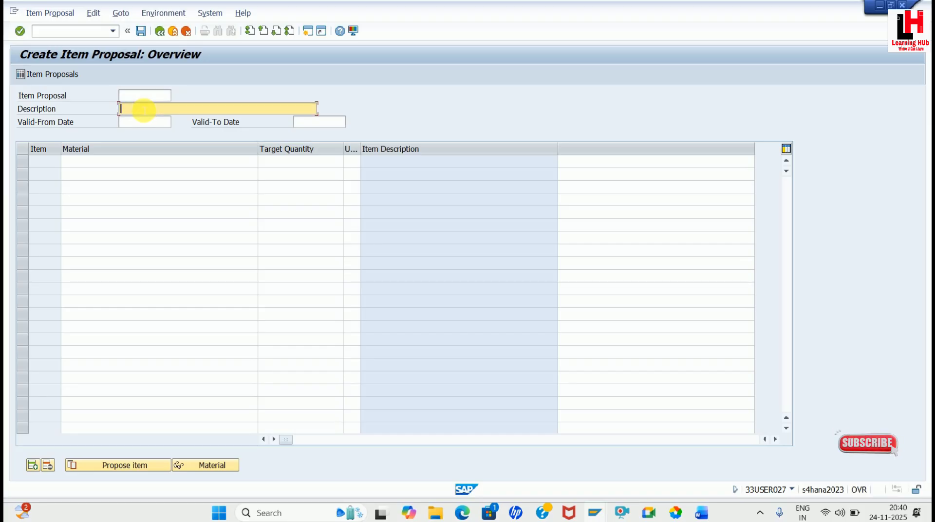
click(144, 109)
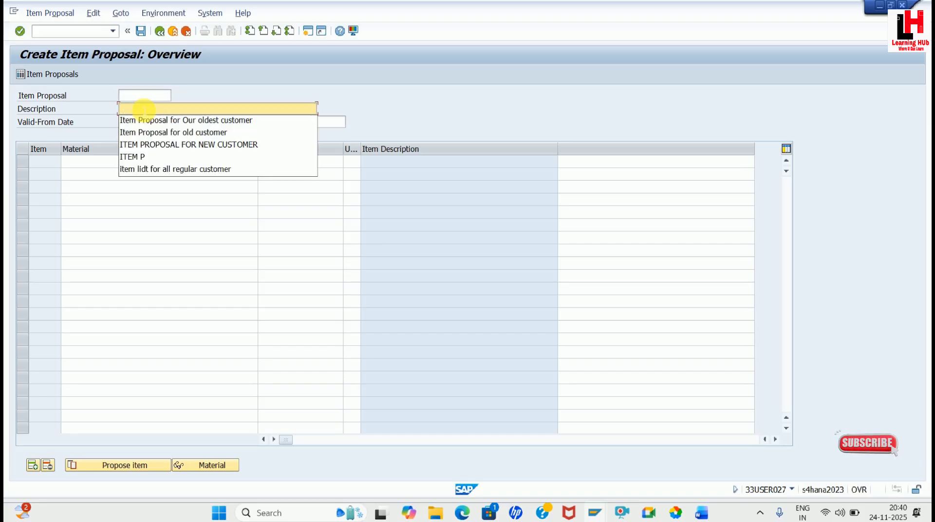
click(144, 117)
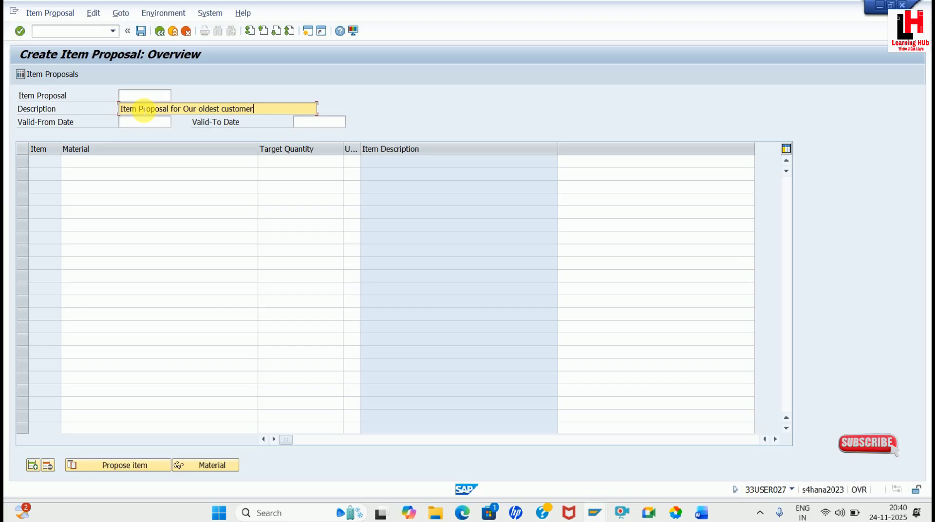
Set the item proposal's validity from 20.11.2025 to 20.11.2026
click(149, 122)
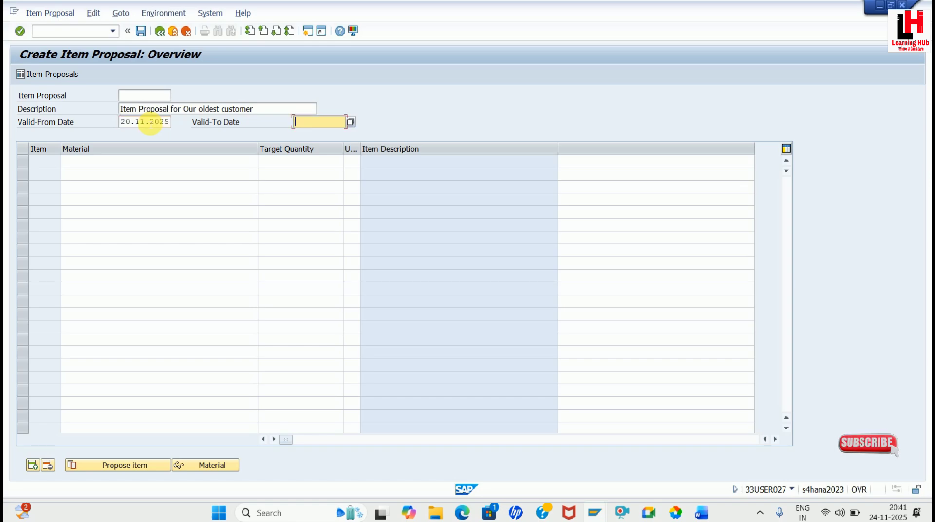
click(146, 121)
double_click(146, 122)
key(ctrl+c)
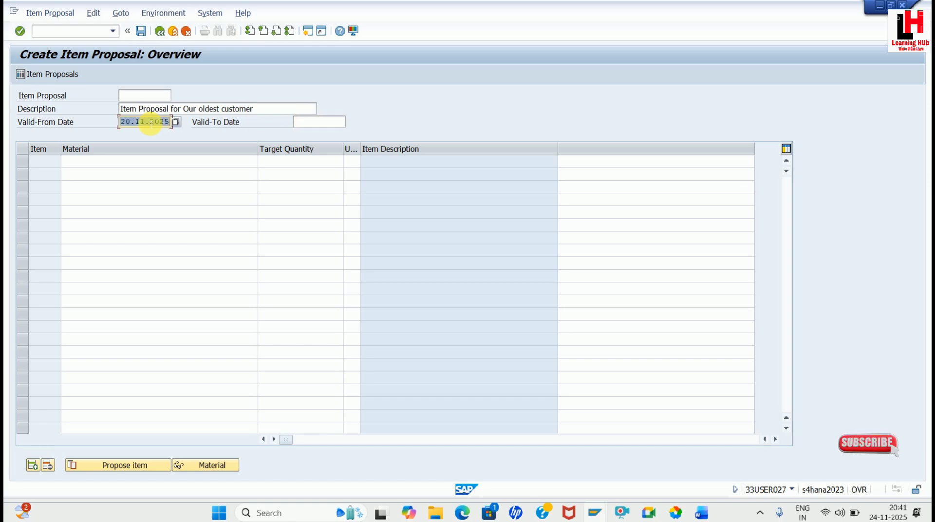
key(Tab)
key(ctrl+v)
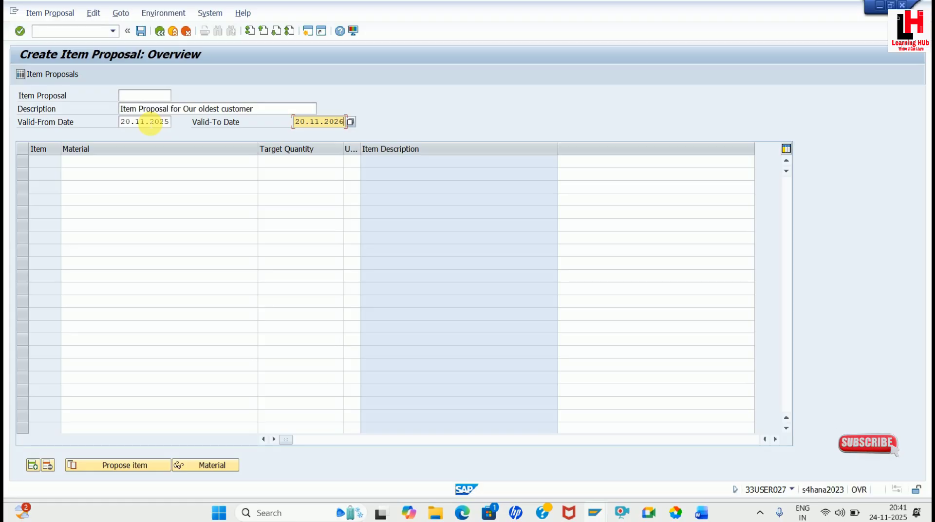
key(Return)
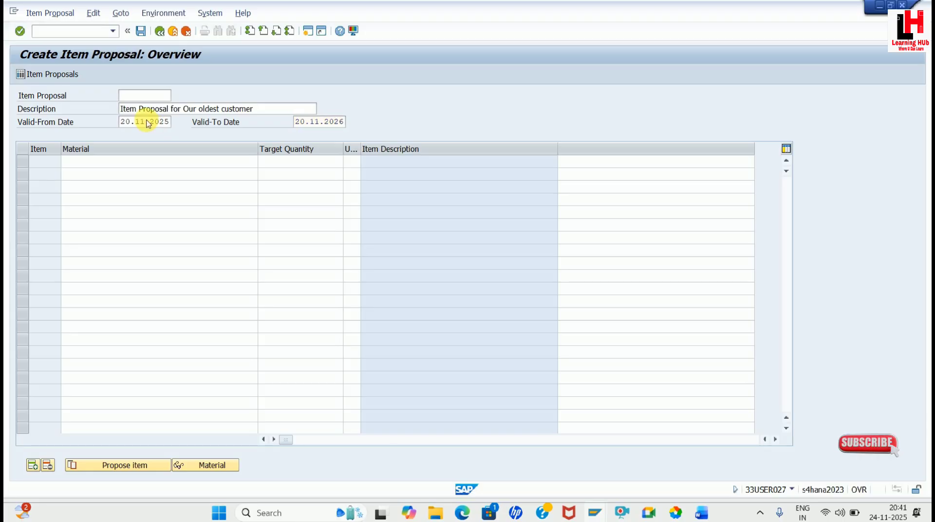
key(Return)
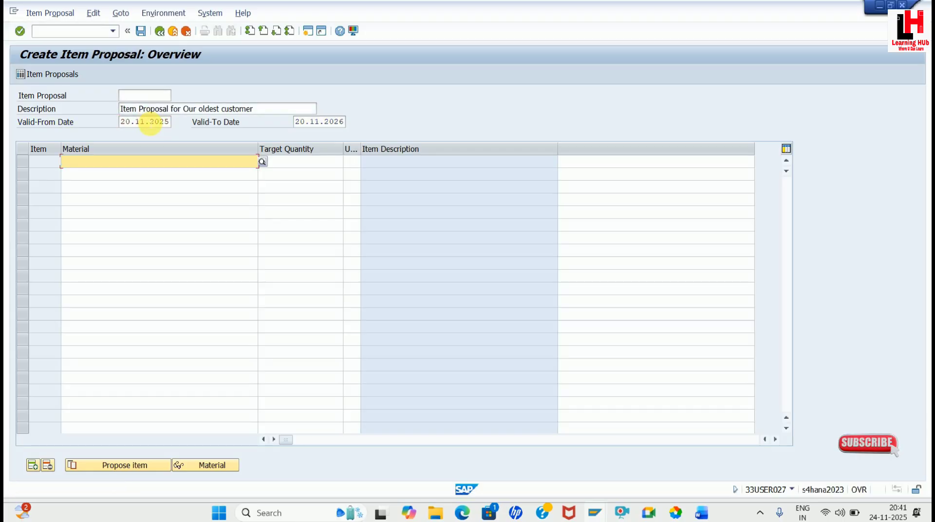
Enter the materials LN01, LN02, LN03, LN04, LN06, LN07 and LN10 from the MVKE results as proposal items
click(96, 165)
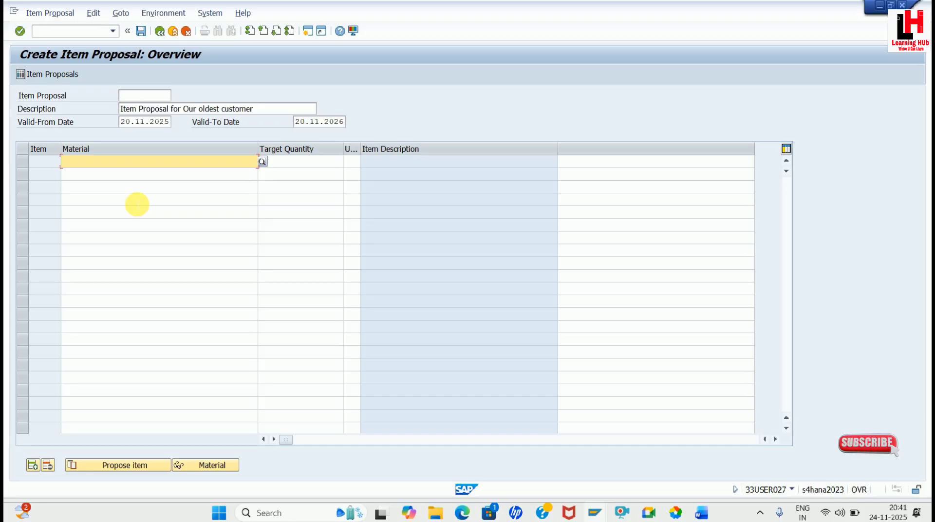
key(alt+Tab)
key(alt+Tab)
key(alt+Tab)
key(alt+Tab)
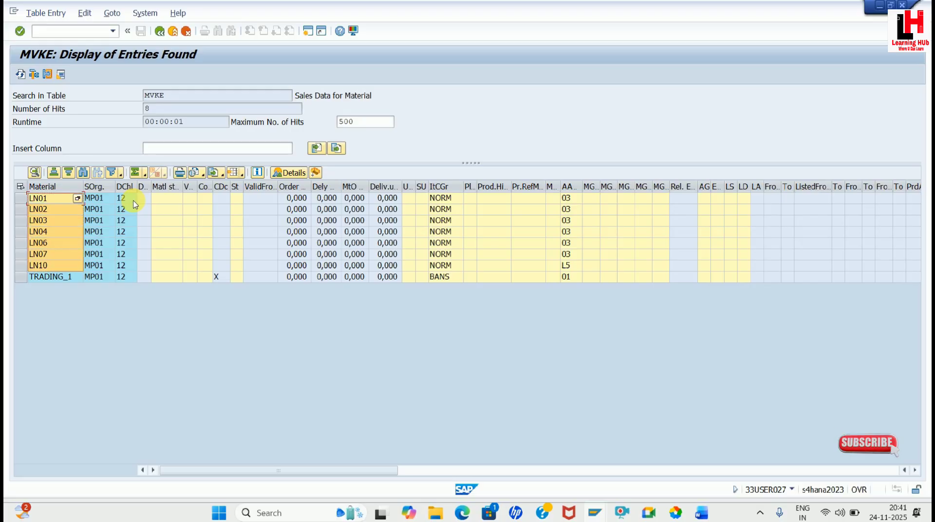
key(alt+Tab)
key(alt+Tab)
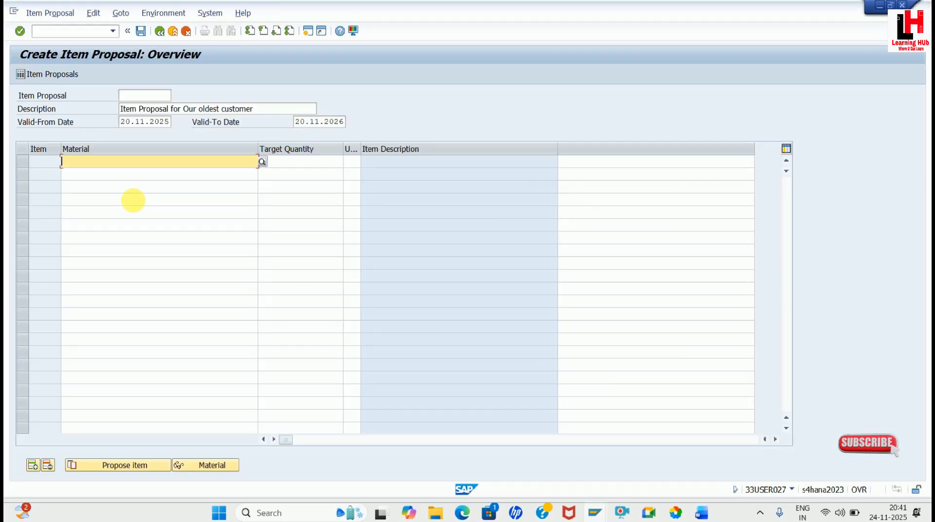
text(LN01 LN02 LN03 LN04 LN06 LN07 LN10)
key(Return)
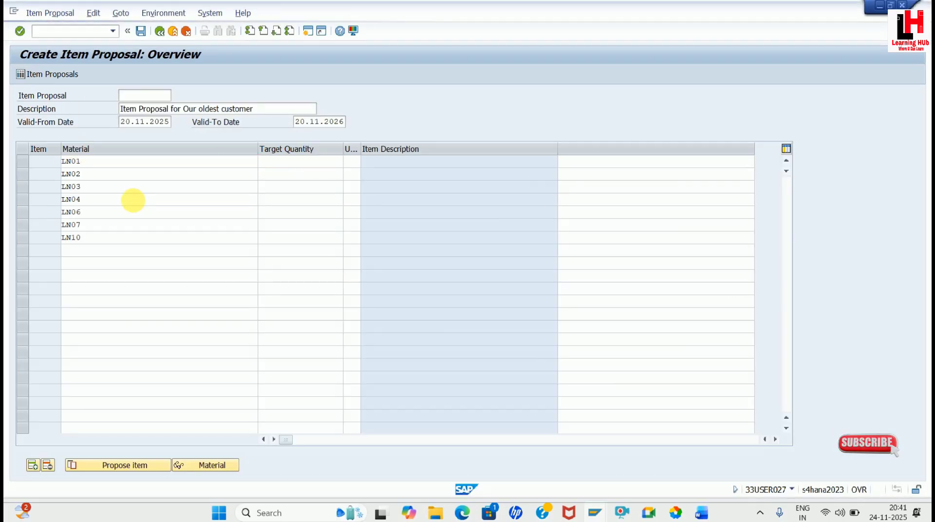
Enter target quantities 100, 200, 100, 100, 500, 600 and 400 for LN01, LN02, LN03, LN04, LN06, LN07 and LN10
click(322, 165)
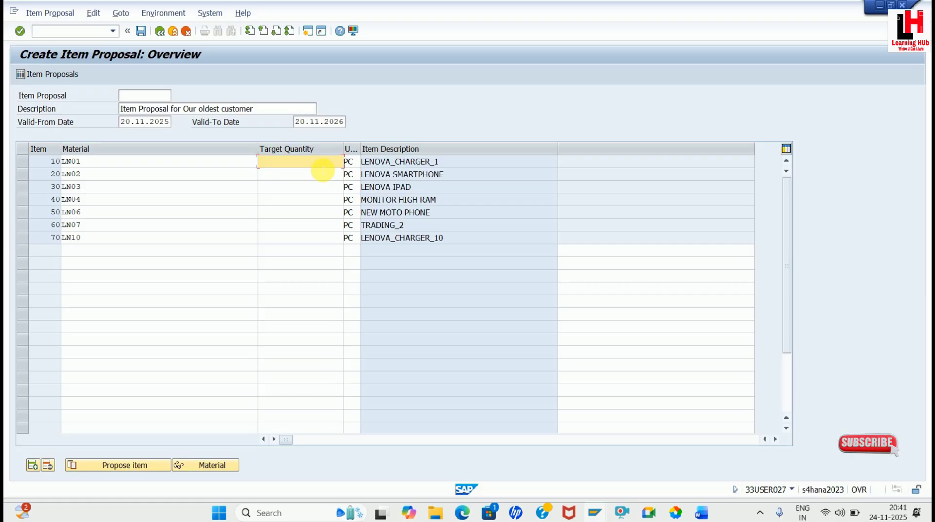
text(100)
key(Down)
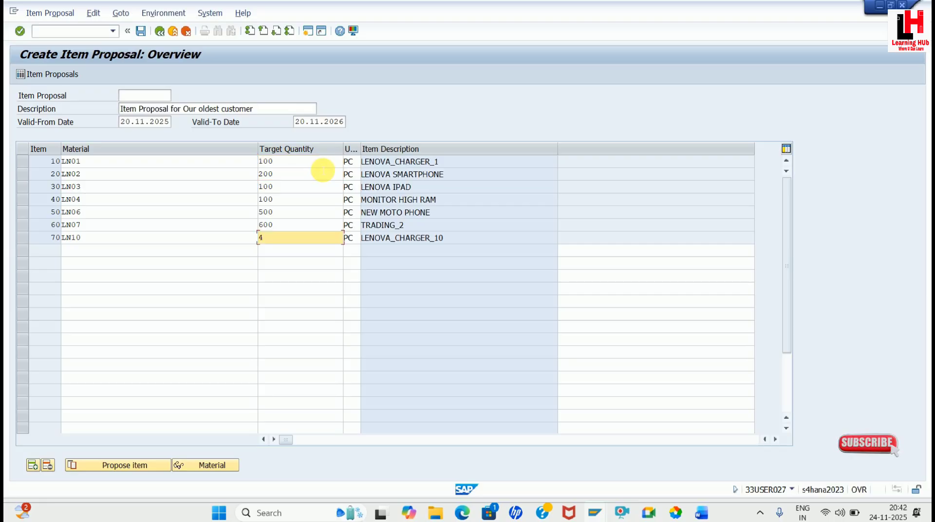
text(00)
key(Return)
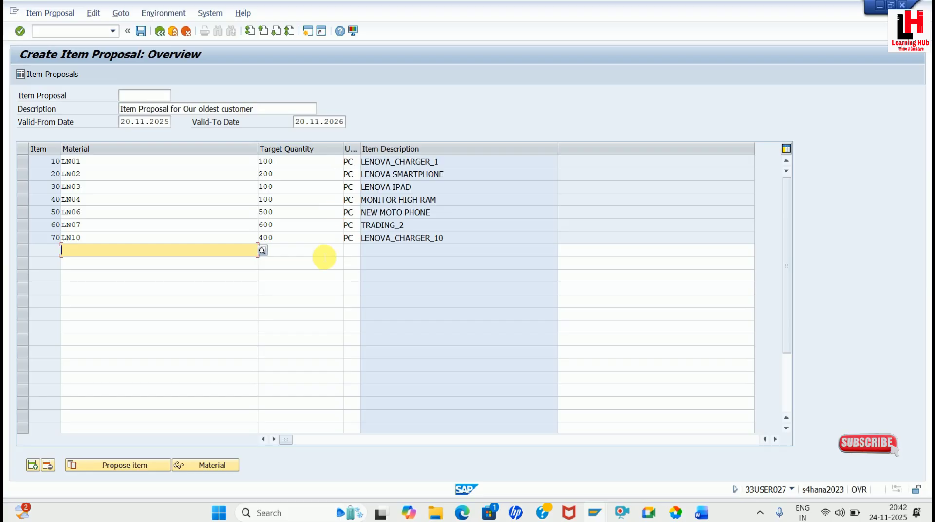
Save the completed item proposal
click(271, 162)
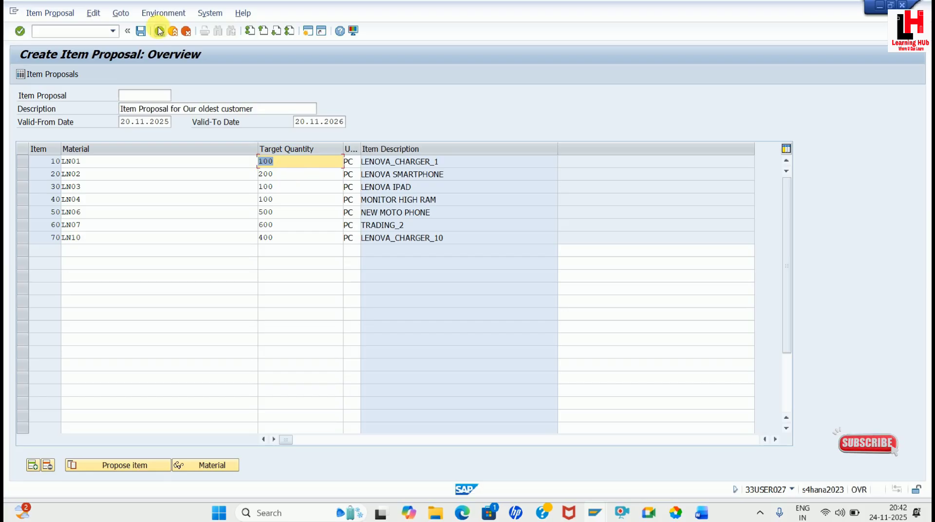
click(68, 13)
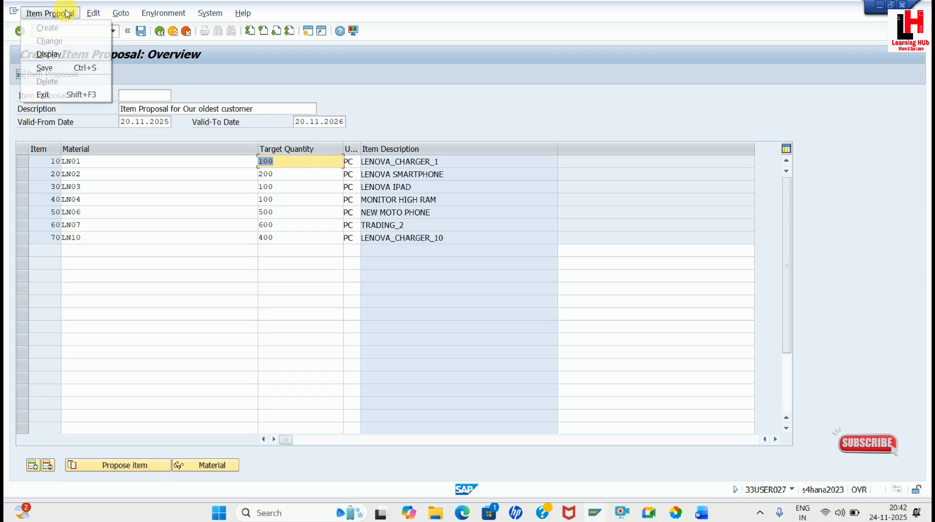
click(308, 209)
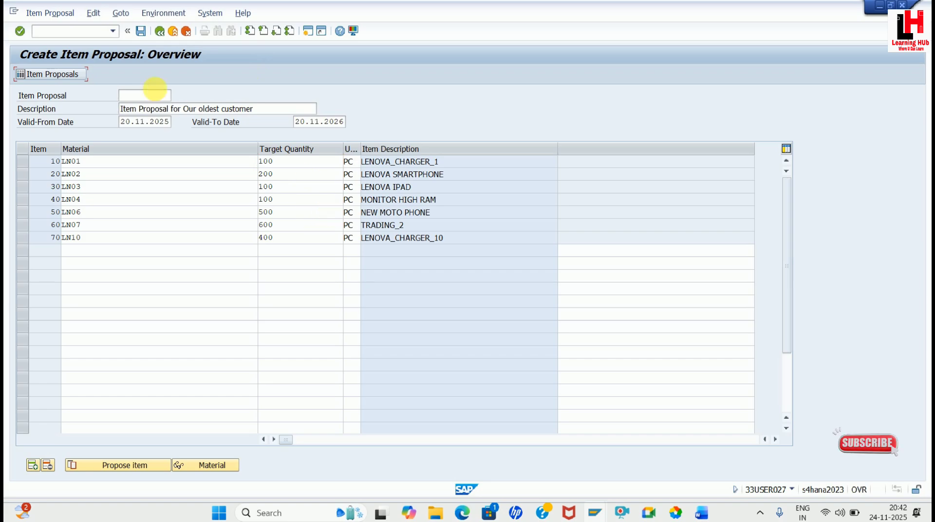
click(140, 32)
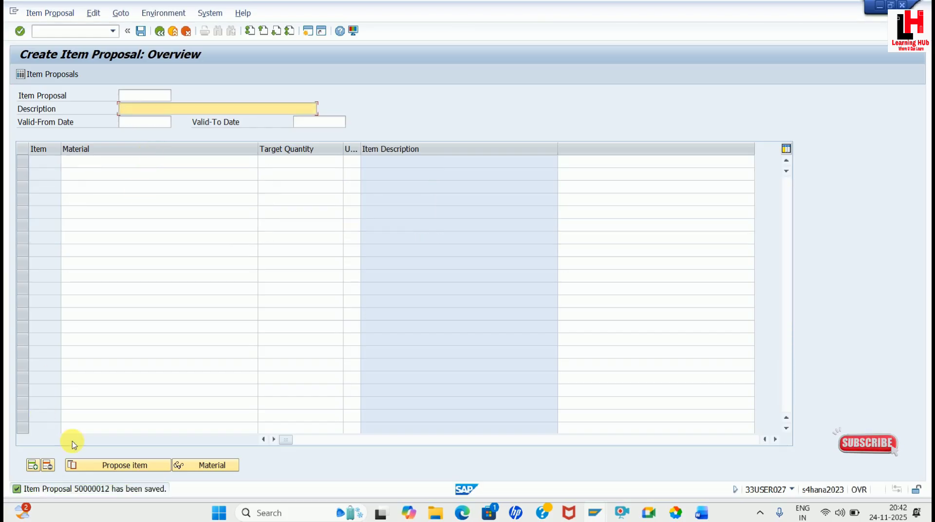
Copy the new item proposal's number from the save message details and leave item proposal creation
click(116, 489)
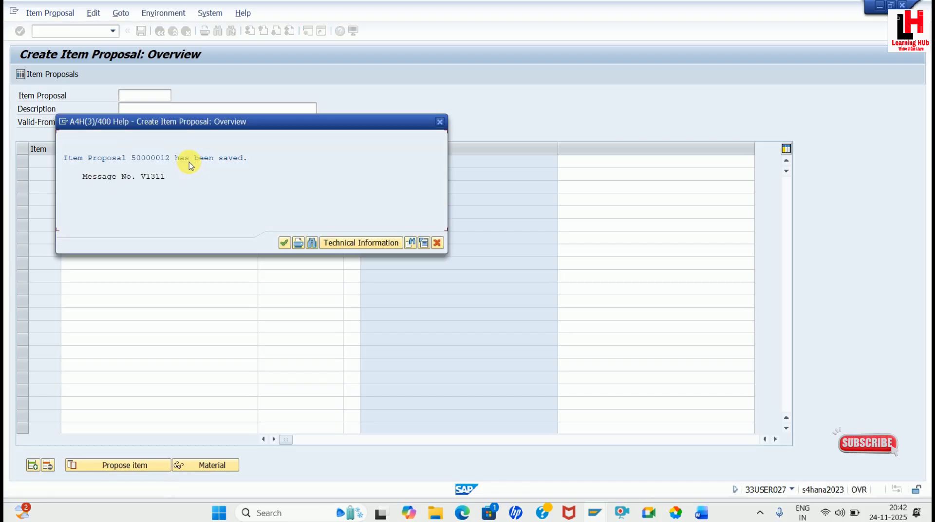
key(ctrl+y)
drag(130, 155, 171, 160)
key(ctrl+c)
key(Return)
key(F3)
key(F3)
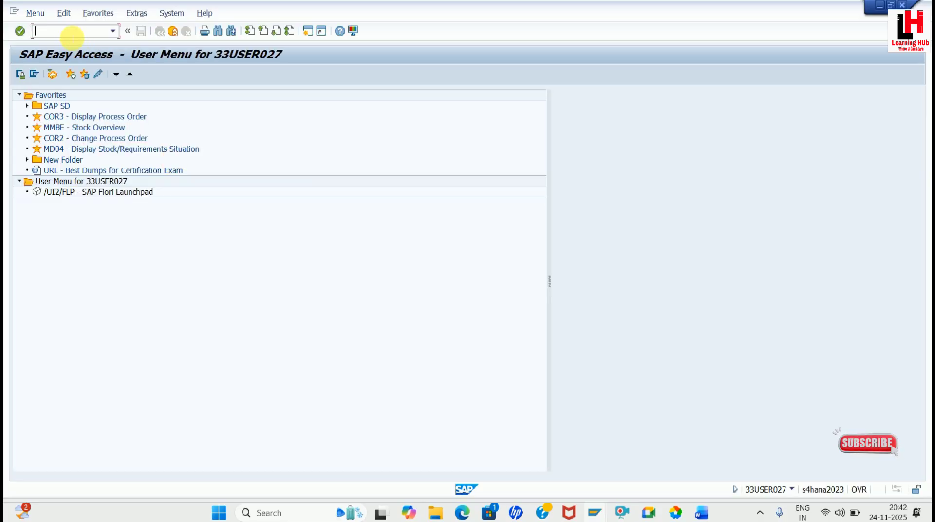
Start transaction BP, find the LEARNING HUB PVT LTD business partner by its customer number and open it
text(BP)
key(Return)
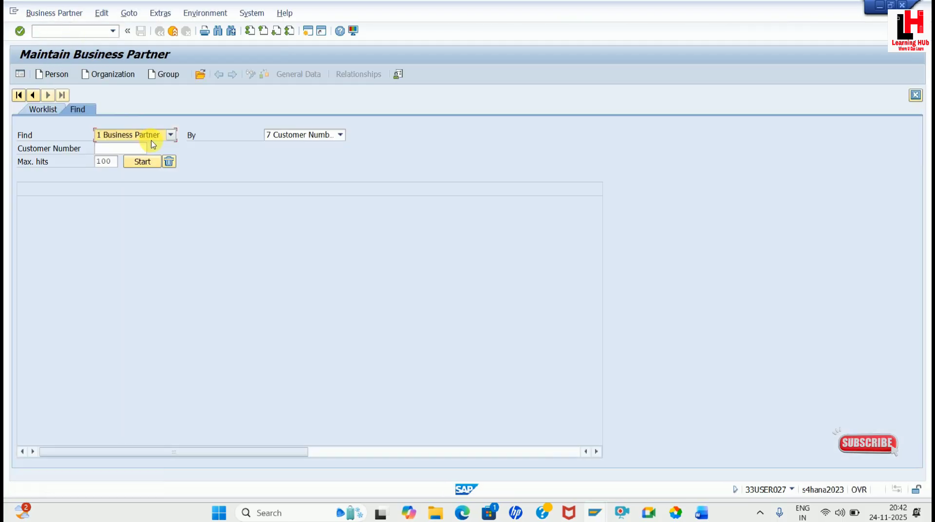
click(122, 148)
click(125, 156)
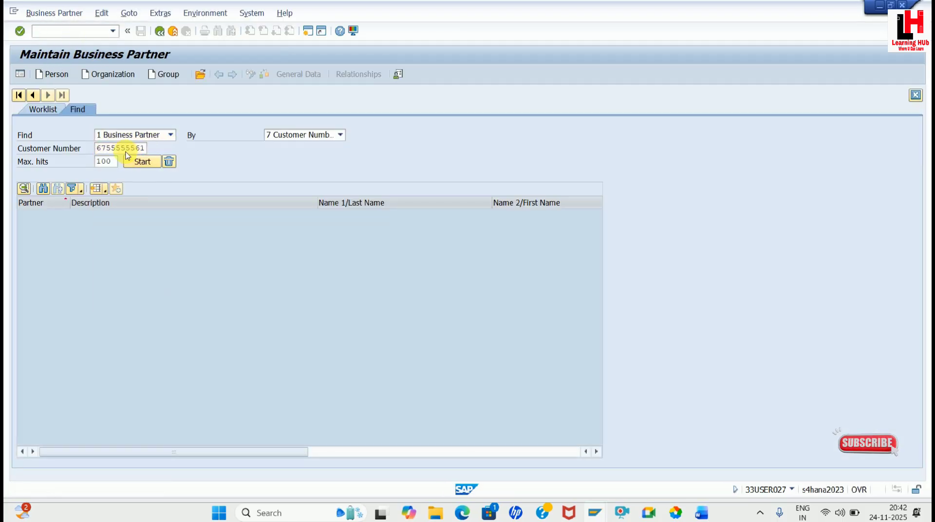
click(126, 157)
click(39, 215)
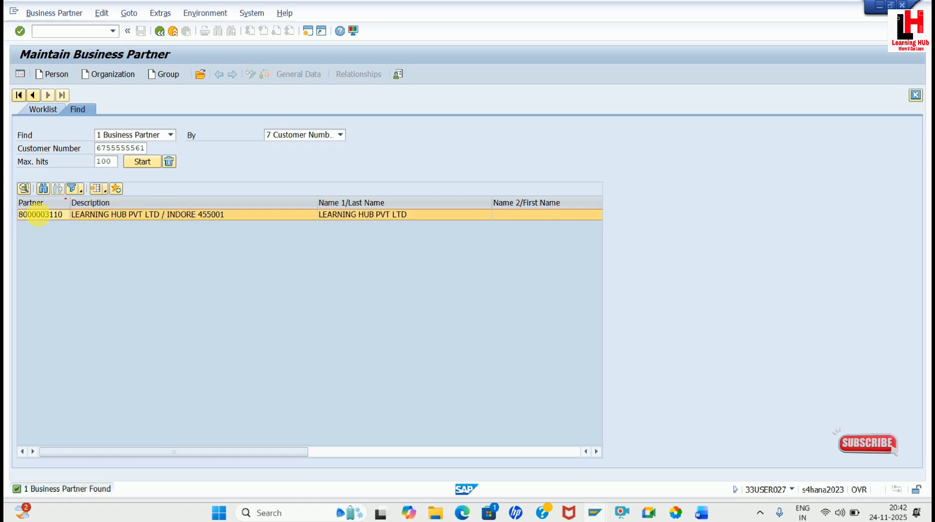
double_click(39, 215)
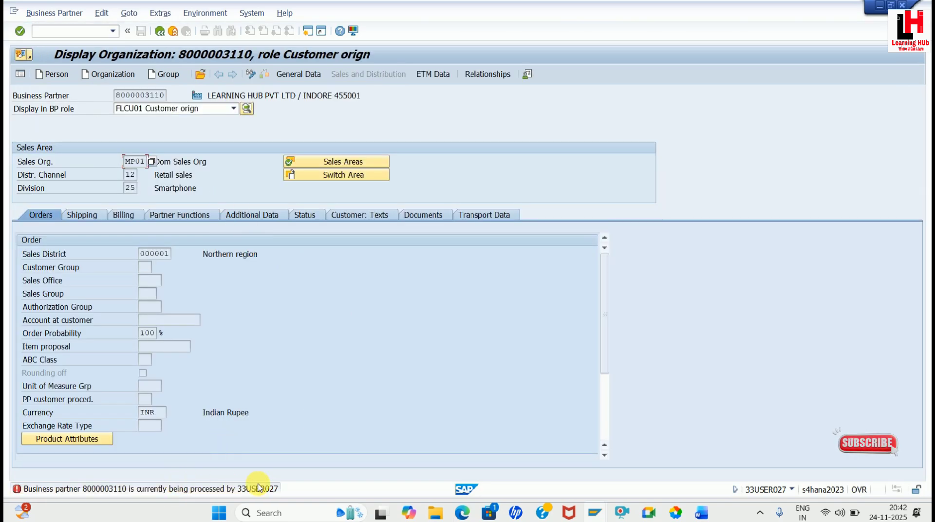
Switch to the session with the business partner in change mode and set its item proposal to 50000012 in the order data
mouse_move(595, 519)
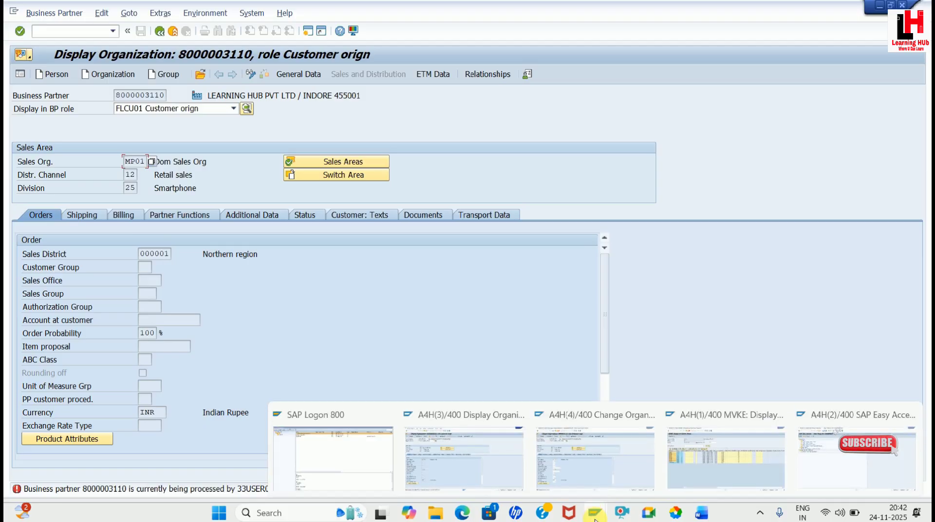
click(564, 444)
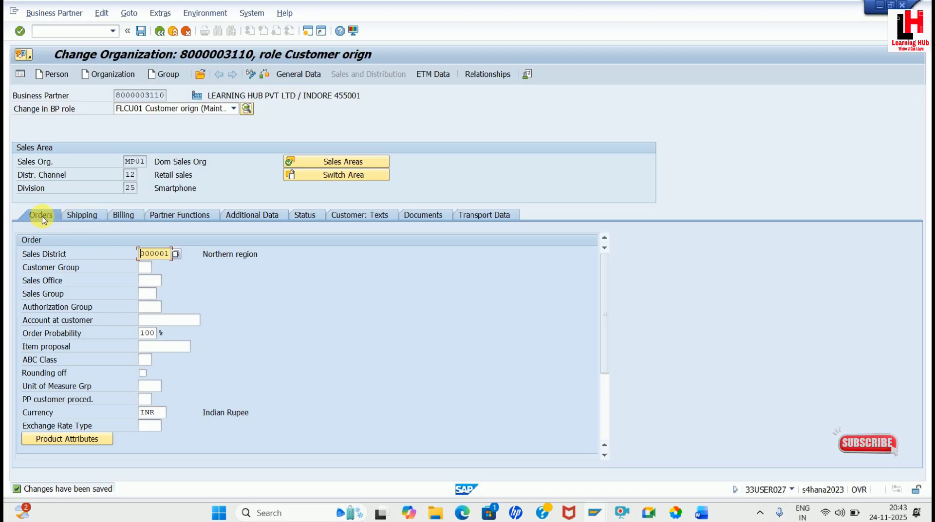
click(156, 347)
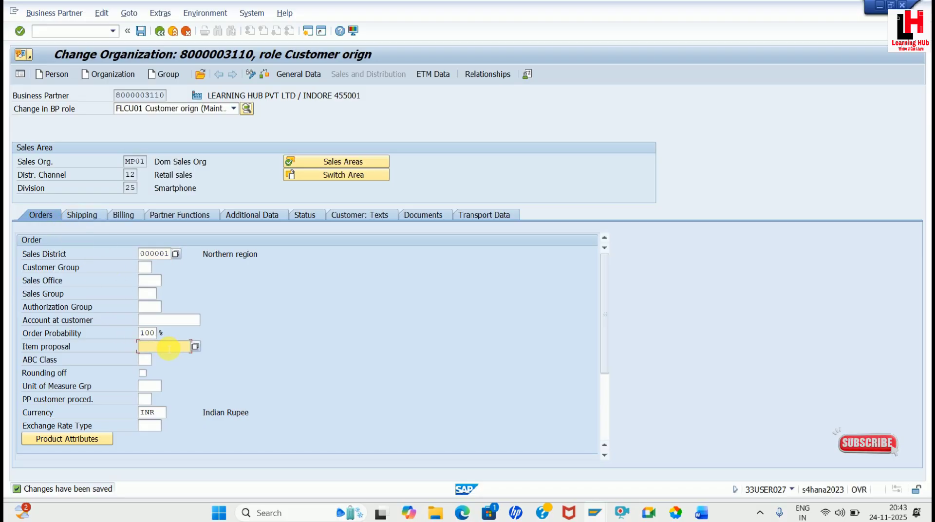
key(ctrl+v)
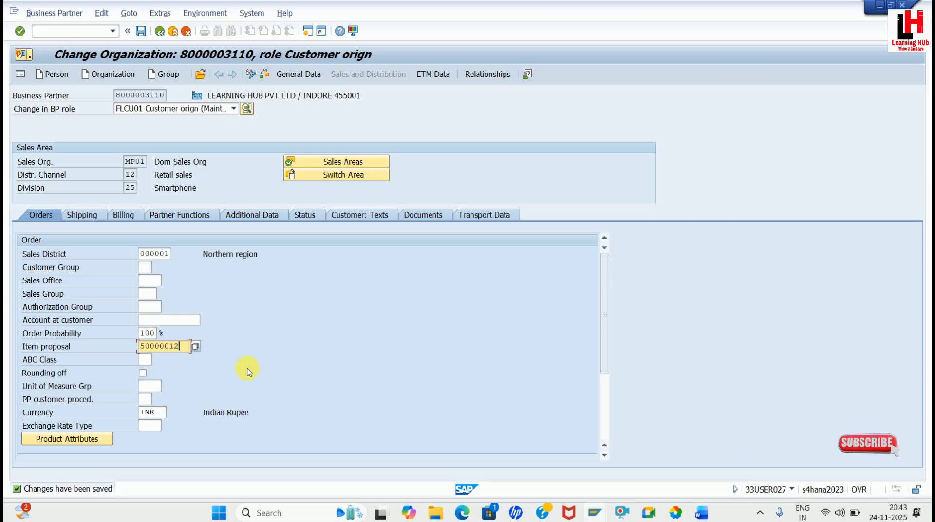
key(Return)
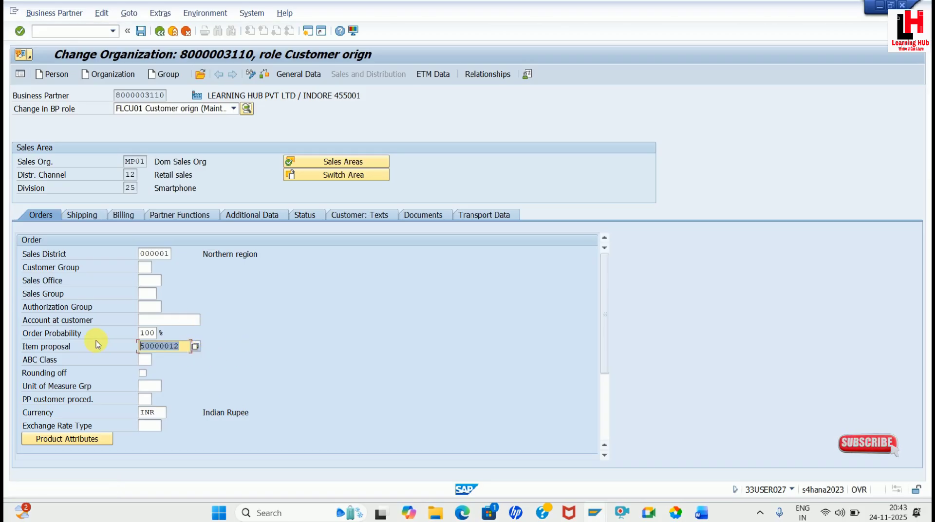
Check the business partner's data for errors and save the item proposal assignment
click(264, 74)
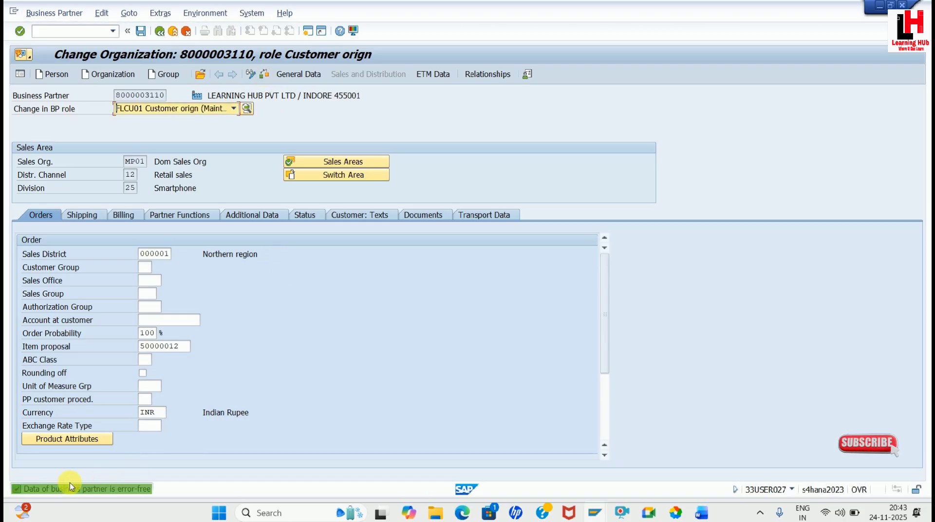
click(141, 31)
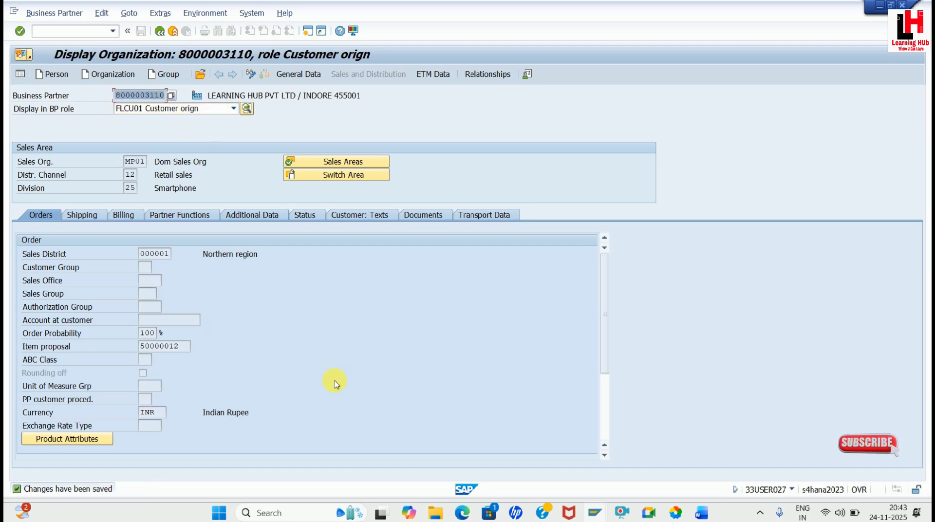
click(184, 349)
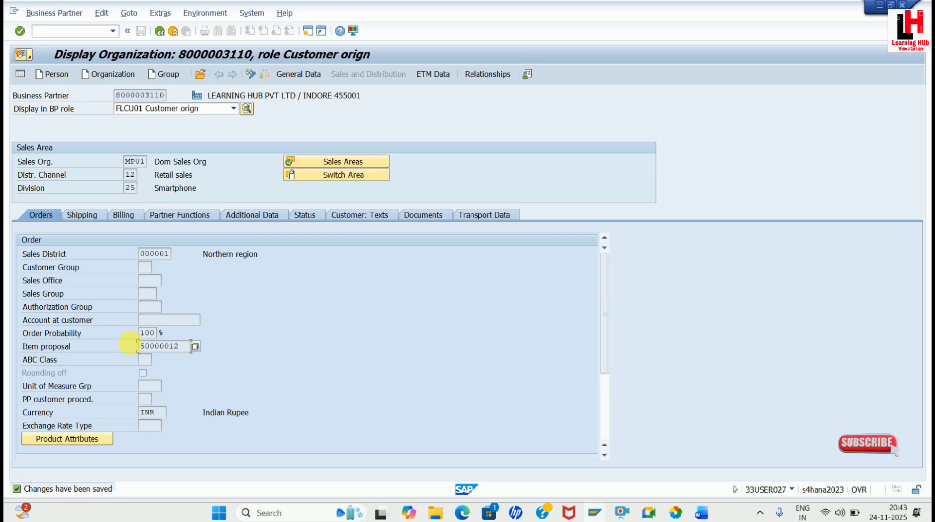
drag(180, 347, 135, 347)
Start transaction VA01 and submit order type YOR4 for sales area MP01, 12, 25
click(73, 31)
text(/n)
key(Return)
text(VA01)
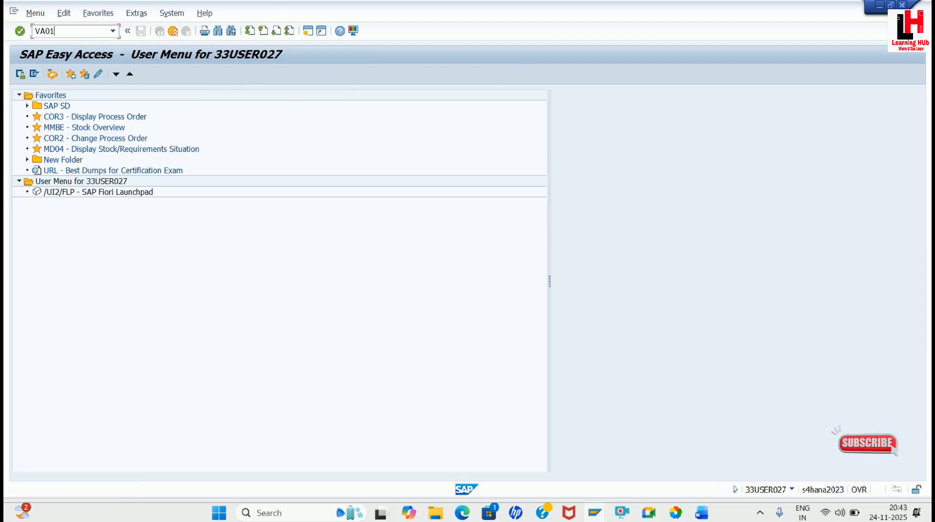
key(Return)
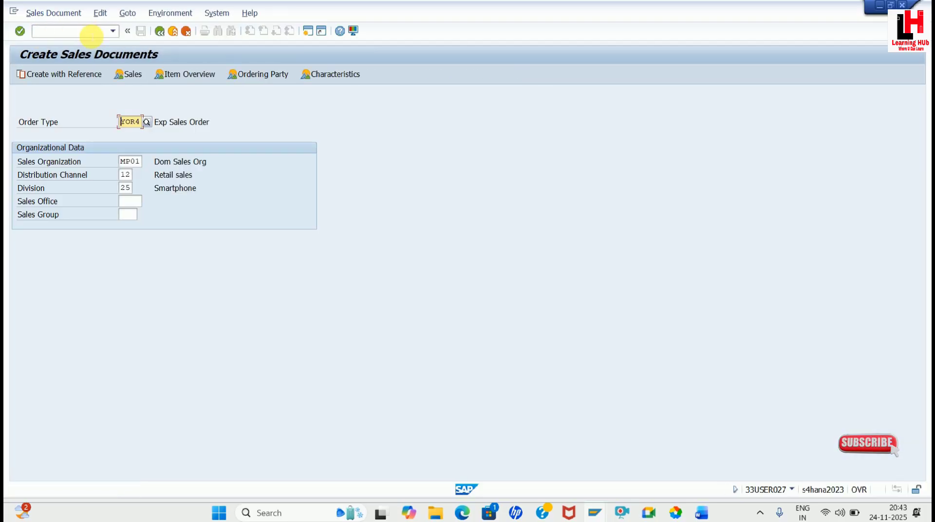
key(Return)
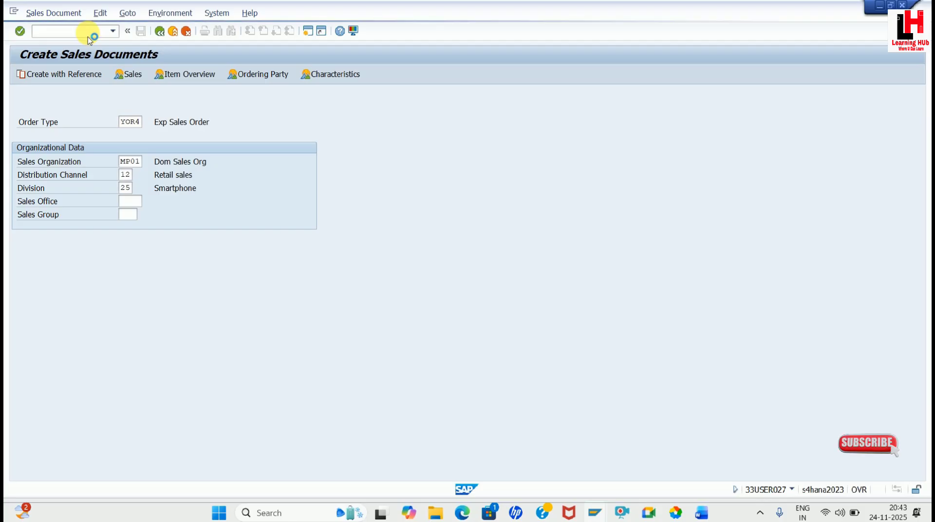
Enter the LEARNING HUB PVT LTD customer number as both sold-to party and ship-to party of the sales order
key(space)
key(Down)
key(Tab)
key(space)
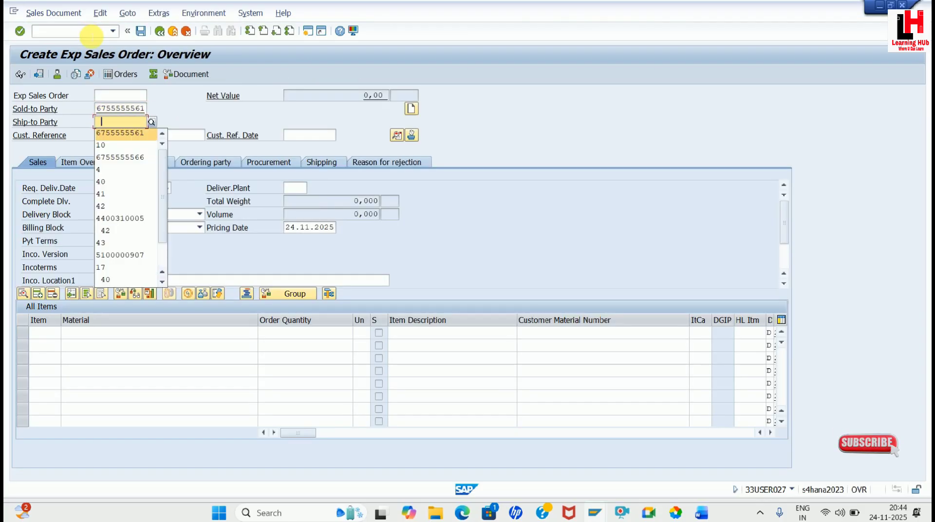
key(Down)
key(Return)
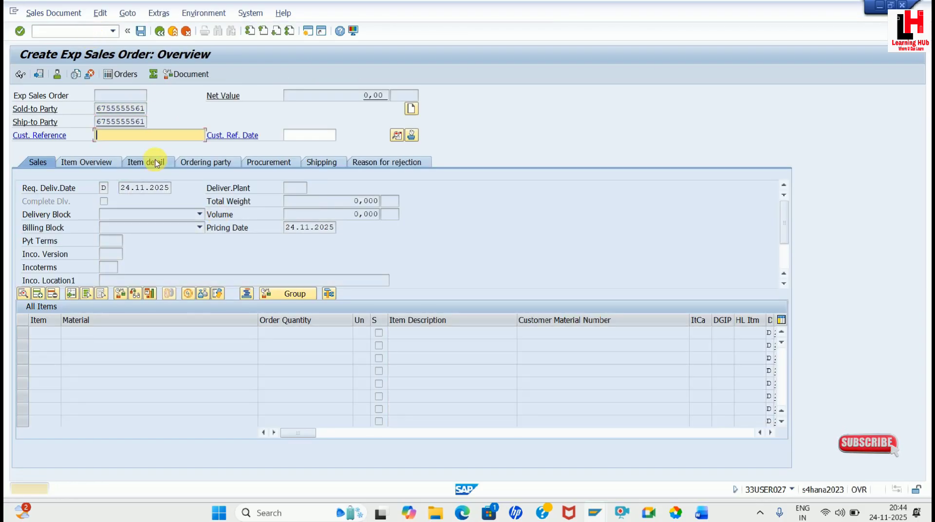
Fill in the order header with customer reference ITEM PROPOSAL, reference date 24.11.2025 and payment terms 0001
text(ITEM P)
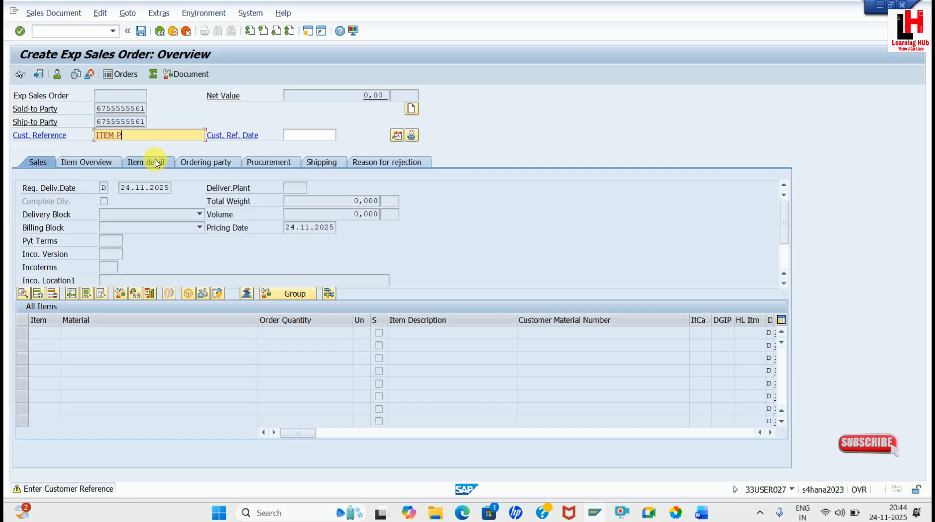
text(ROPOSAL)
key(Tab)
key(space)
key(Down)
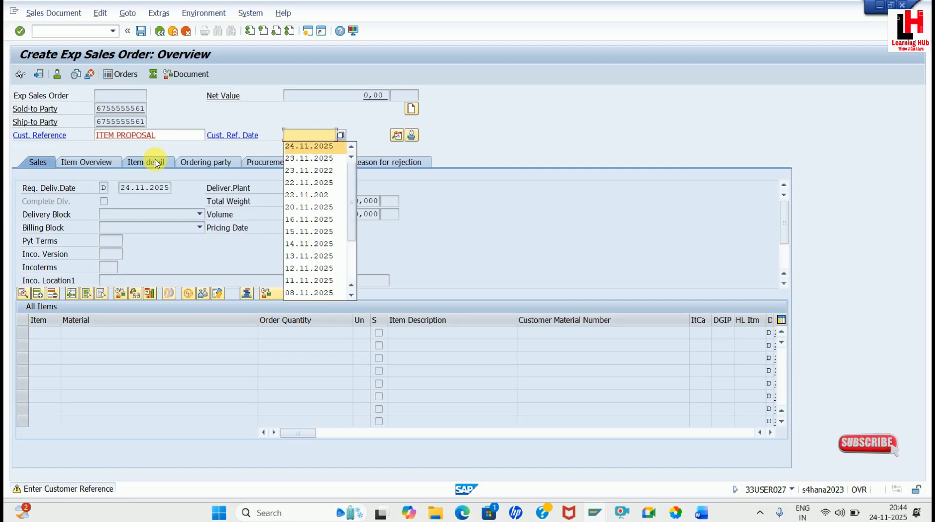
key(Return)
key(Return)
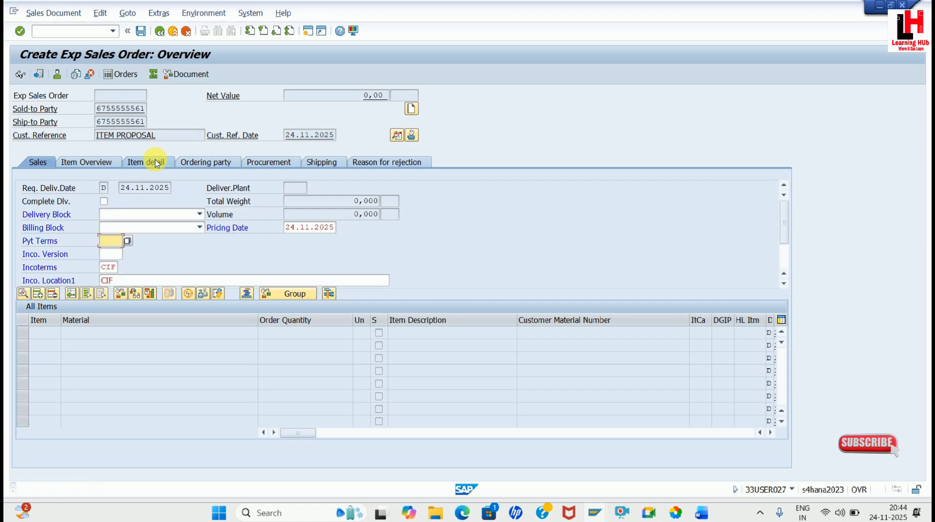
text(0001)
key(Return)
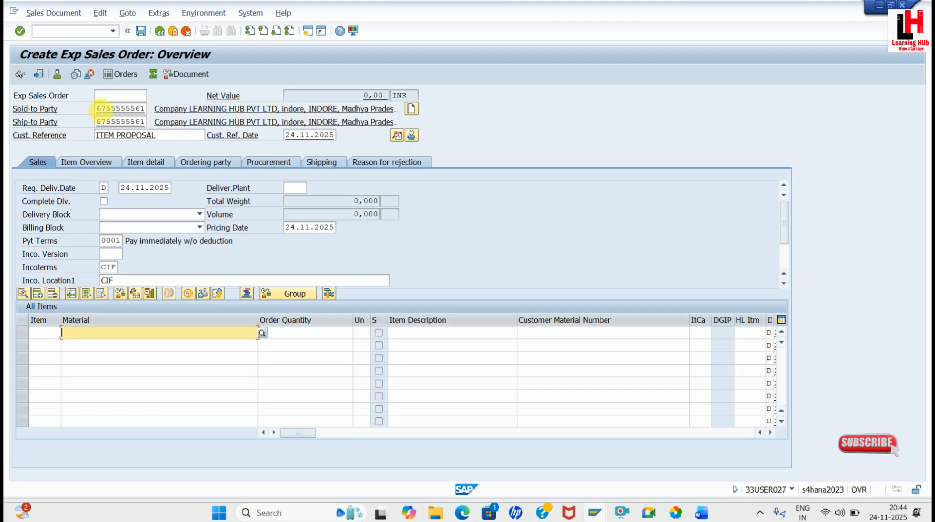
Compare the order's sold-to party with the item proposal assigned in the business partner's order data, and return to the order
double_click(100, 109)
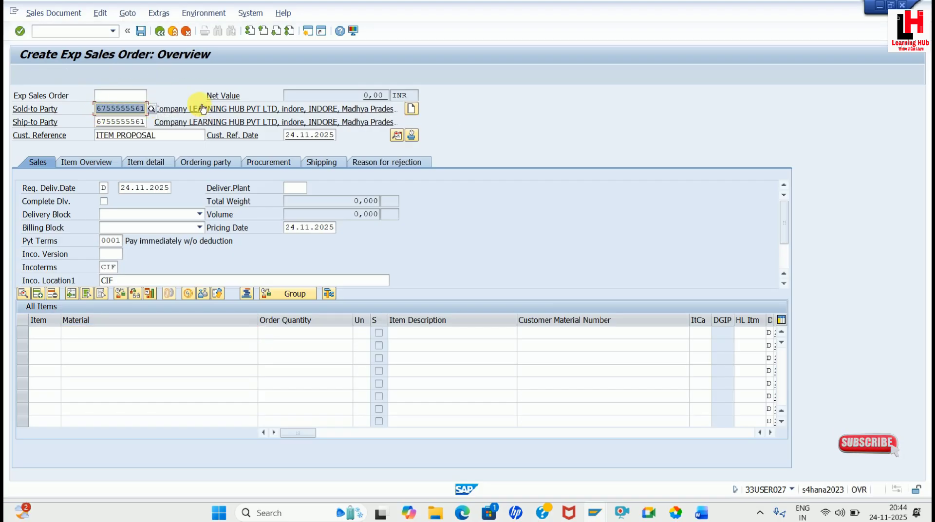
key(alt+Tab)
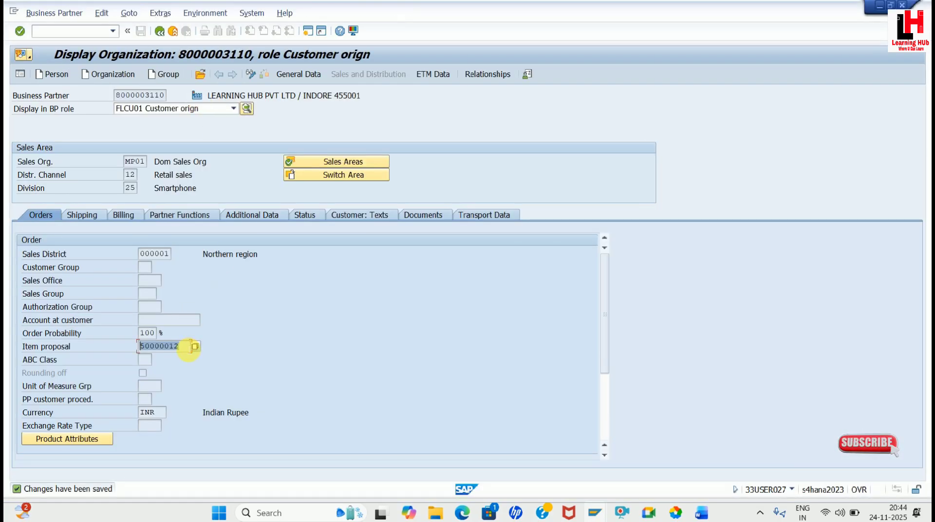
click(180, 347)
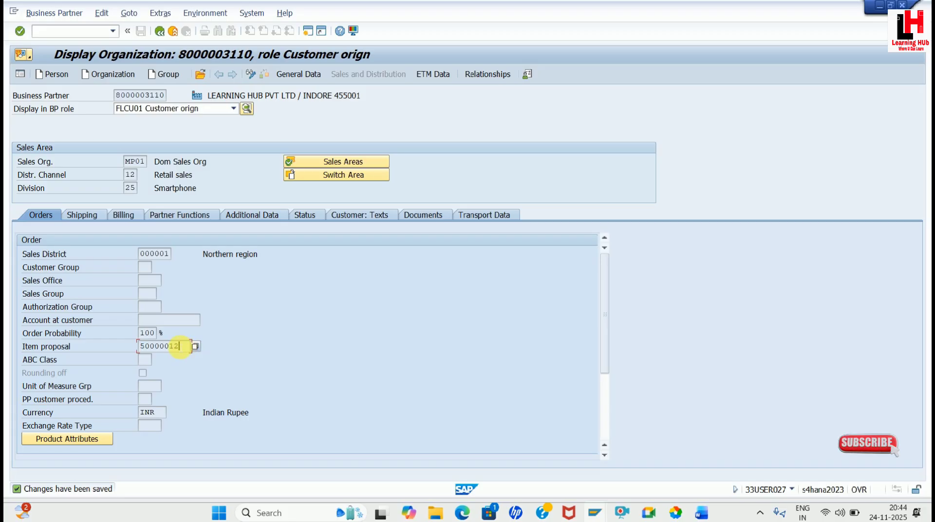
drag(180, 347, 120, 342)
key(alt+Tab)
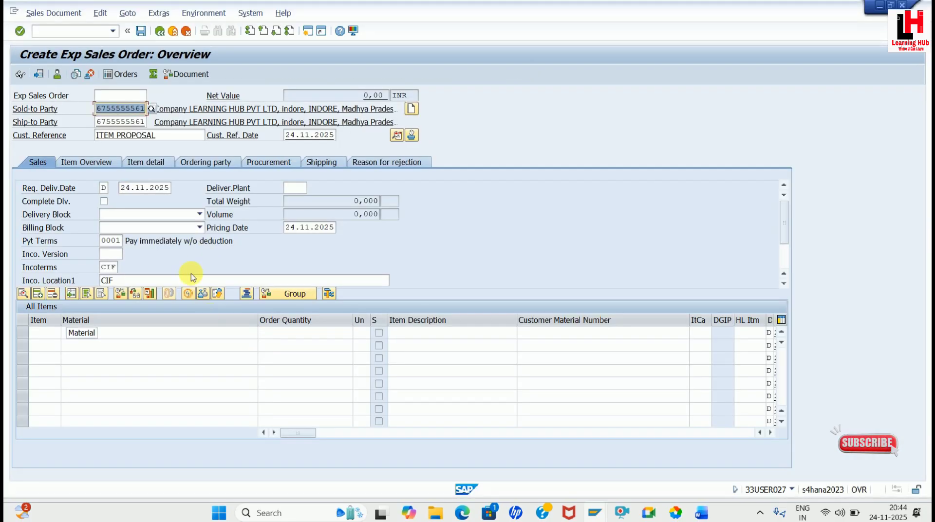
Propose the items of the customer's assigned item proposal without quantities and check the order quantity of each item
click(40, 78)
click(39, 77)
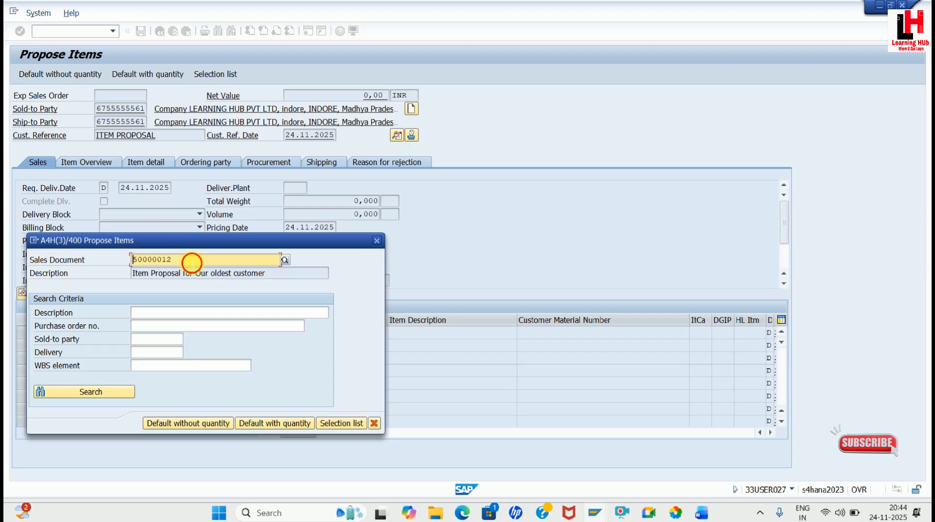
drag(192, 260, 95, 259)
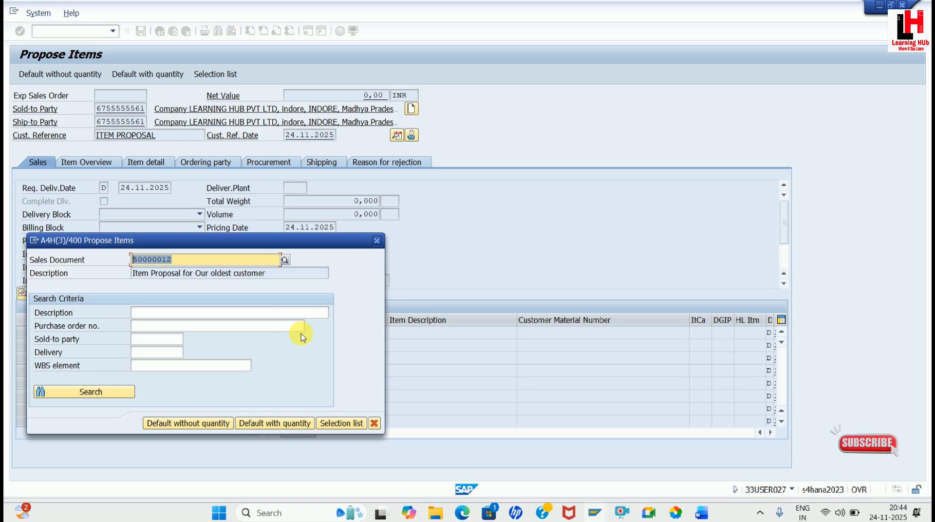
click(190, 425)
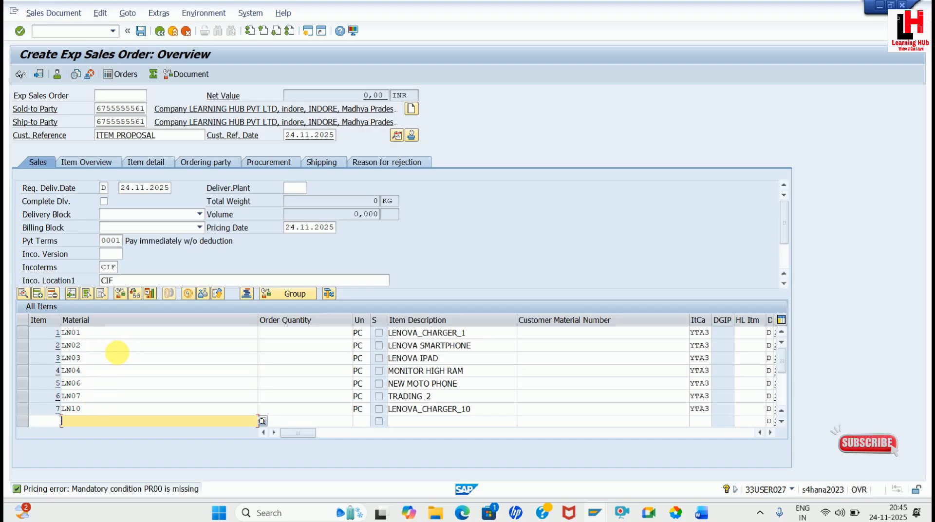
click(318, 333)
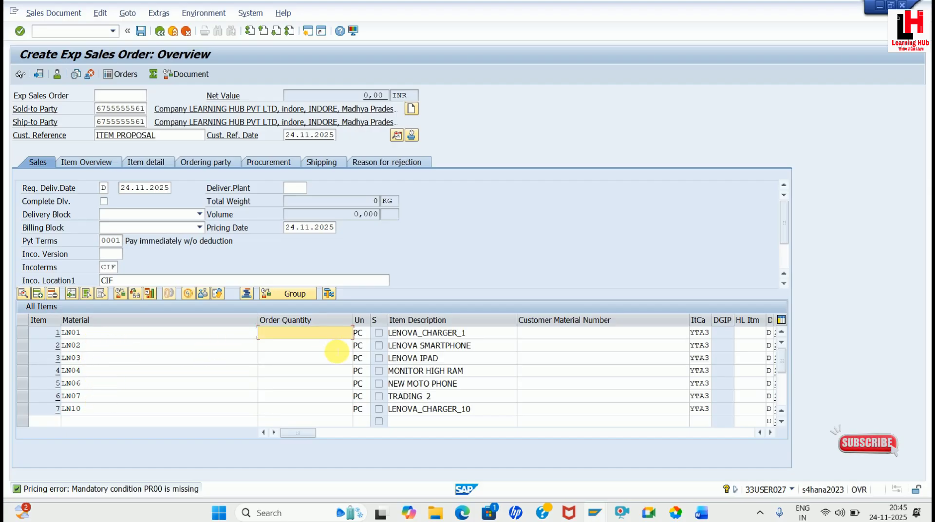
click(327, 345)
click(339, 360)
click(341, 372)
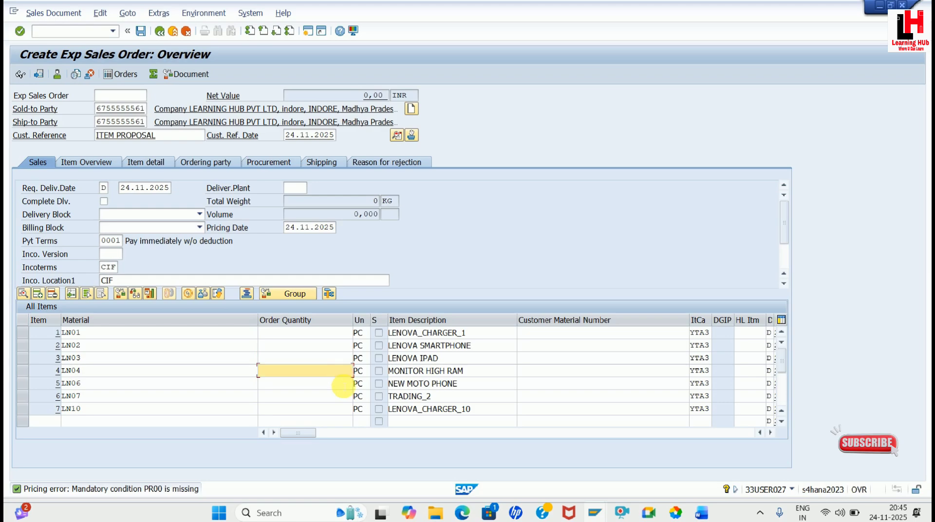
click(343, 385)
click(345, 397)
click(347, 409)
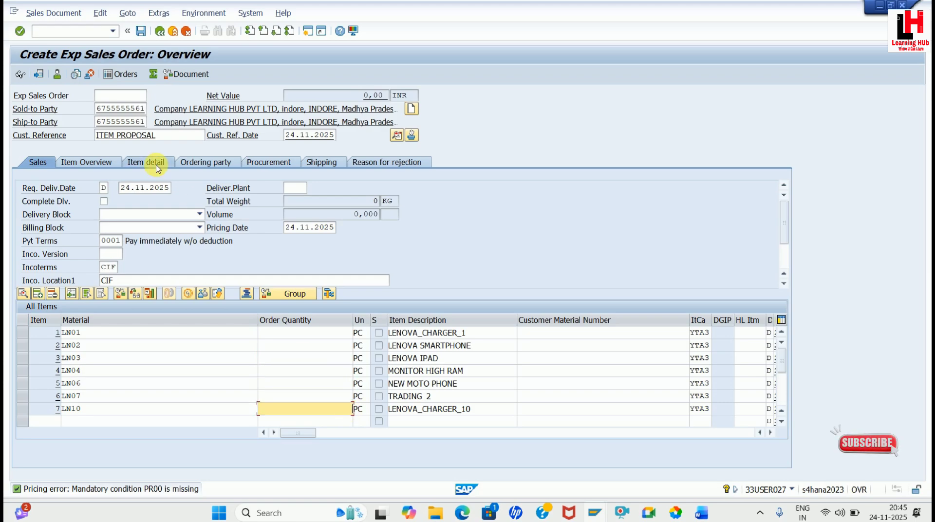
Abandon the current order and restart transaction VA01 for order type YOR4 in sales area MP01, 12, 25
click(82, 31)
text(/N)
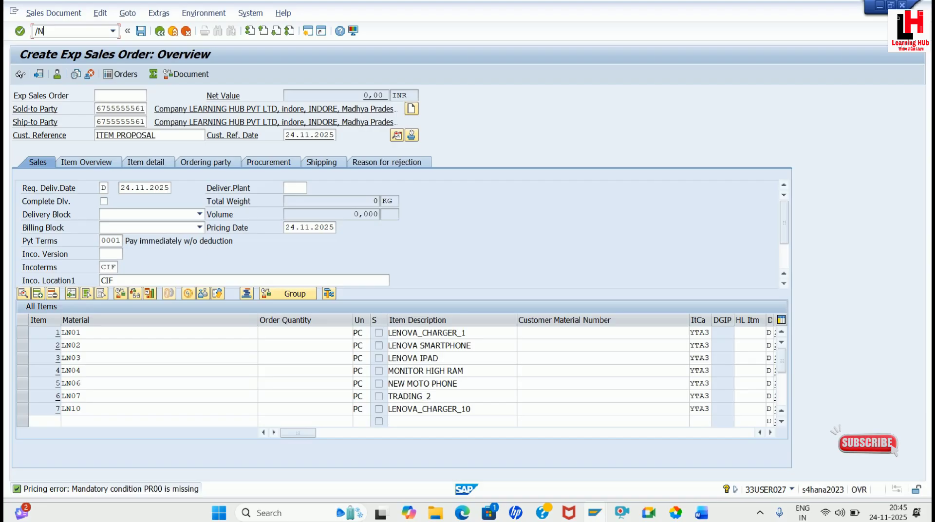
text(VA01)
key(Return)
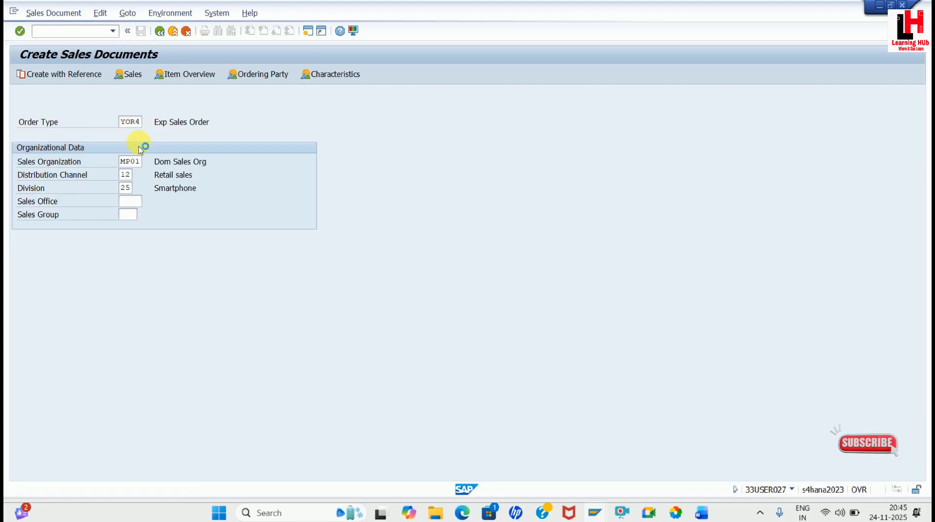
key(Return)
Enter the LEARNING HUB PVT LTD customer number as sold-to party and ship-to party of the new order
key(Down)
key(Return)
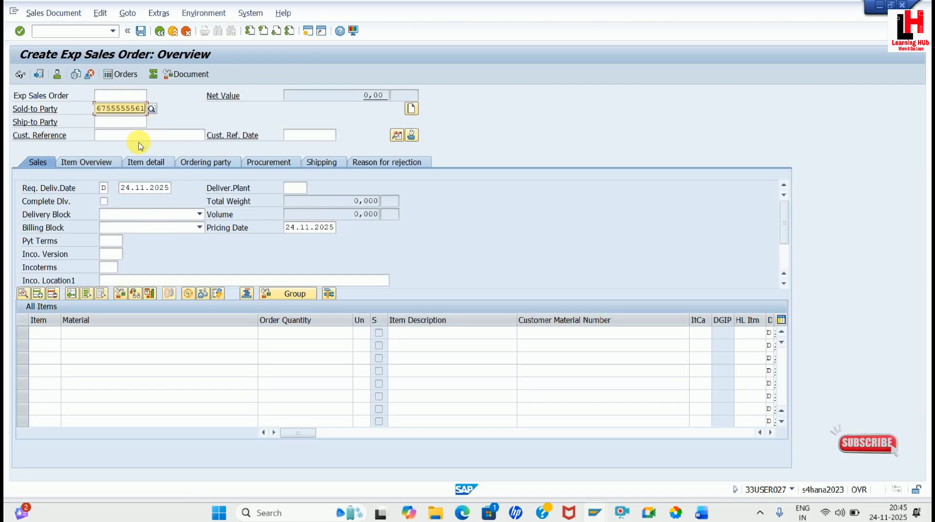
key(Tab)
key(Down)
key(Return)
Enter customer reference ITEM PROPOSAL, reference date 24.11.2025 and payment terms 0001 in the order header
key(Tab)
key(Down)
key(Return)
key(Tab)
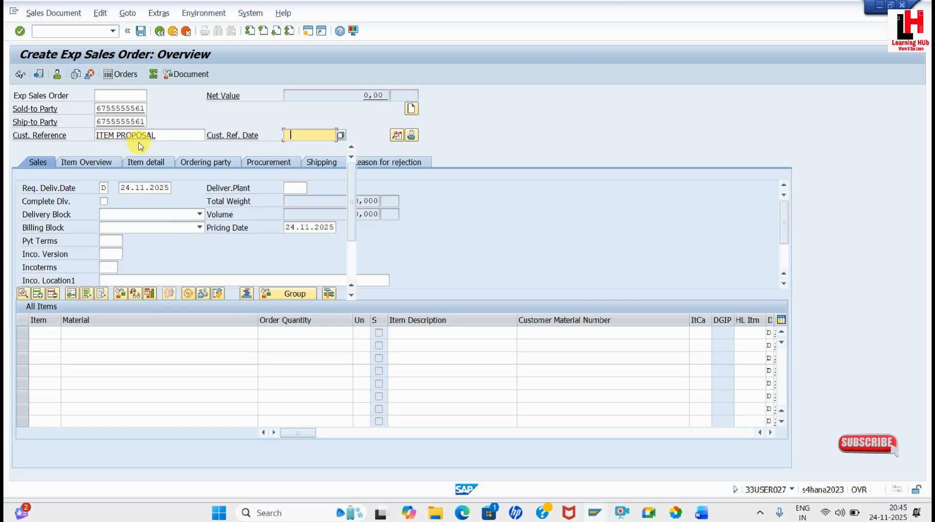
key(Down)
key(Return)
key(Return)
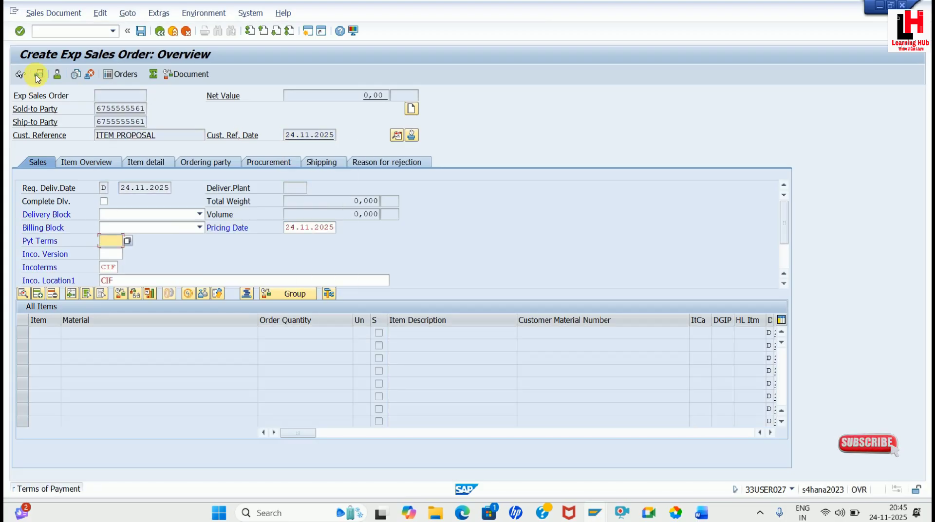
key(Return)
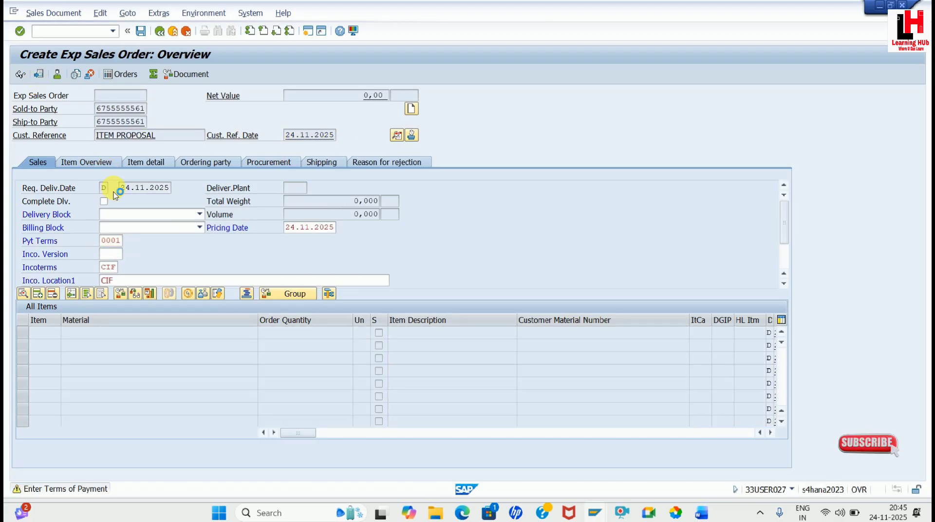
Propose the items of the customer's item proposal with their default quantities and check the order quantities of LN01 and LN02
click(38, 74)
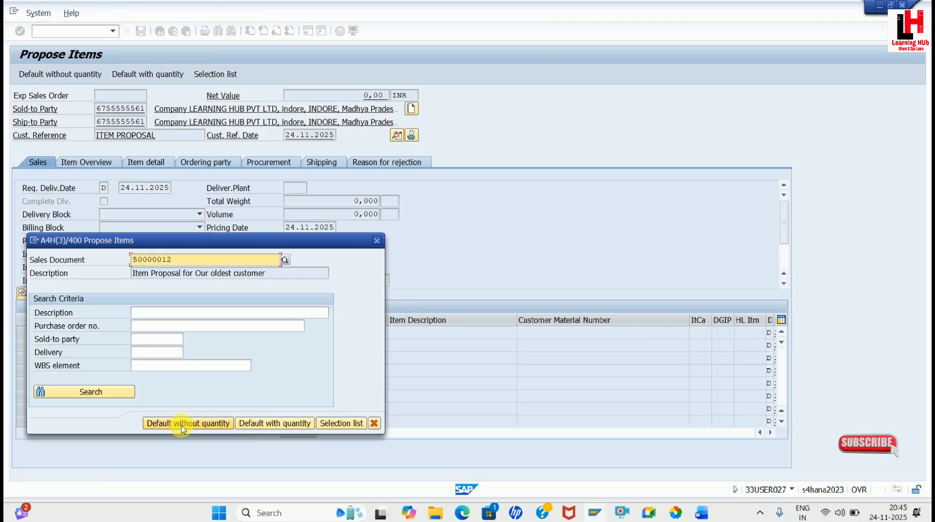
click(279, 423)
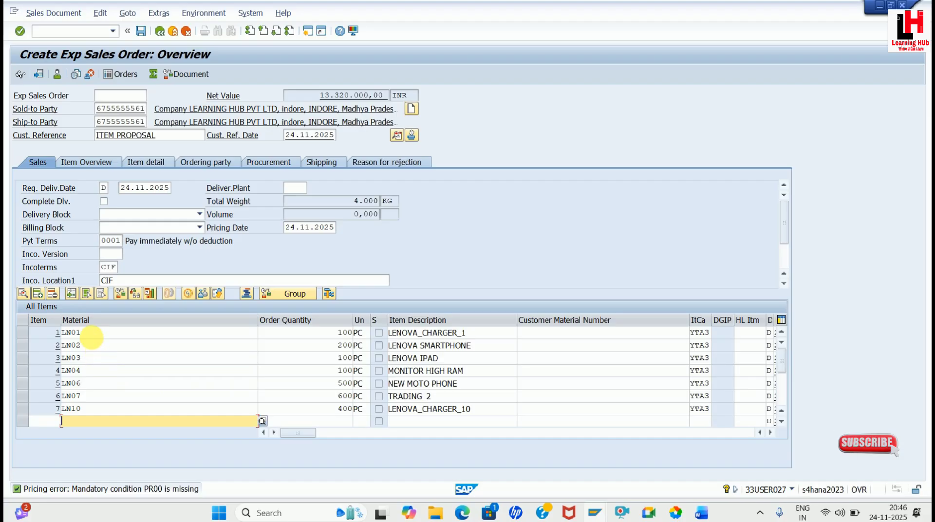
click(335, 335)
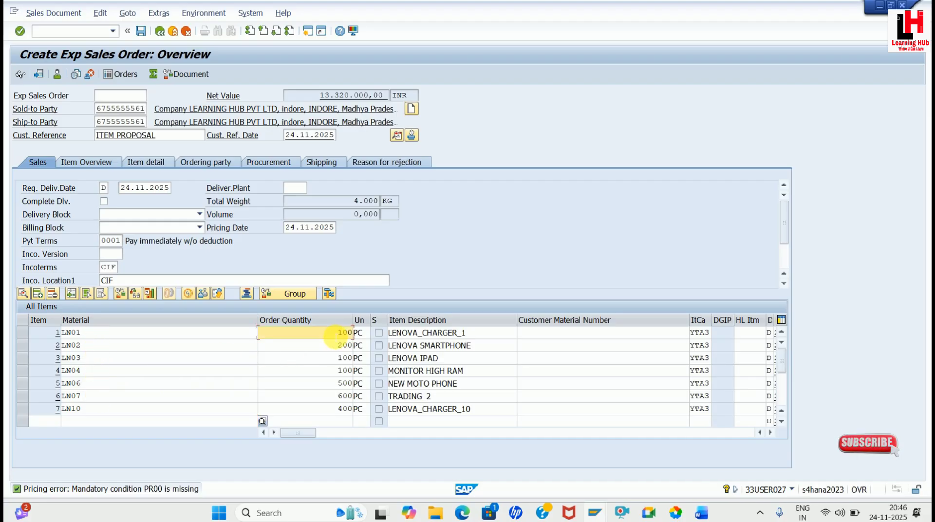
double_click(341, 346)
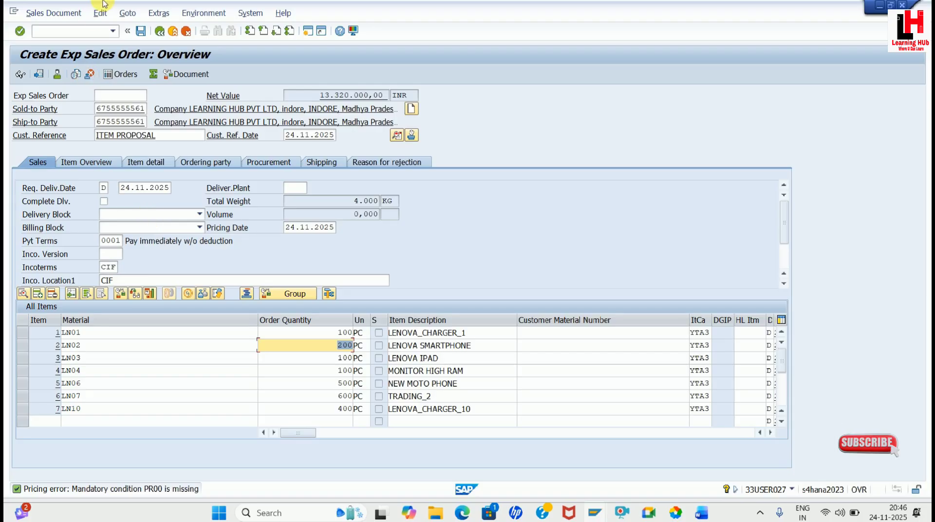
Complete the missing pricing of item LN10 from the incompletion log with condition PR00 at 1,000 INR per piece
click(99, 15)
click(125, 159)
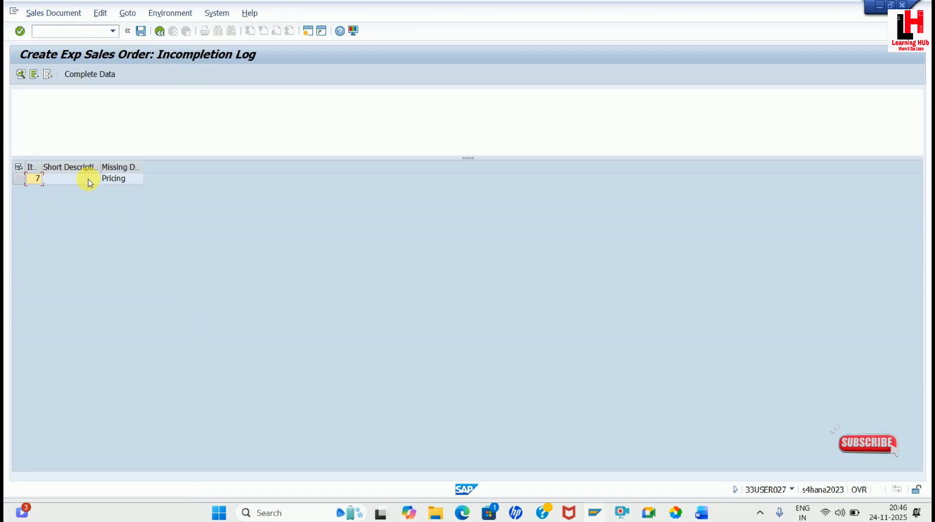
double_click(119, 179)
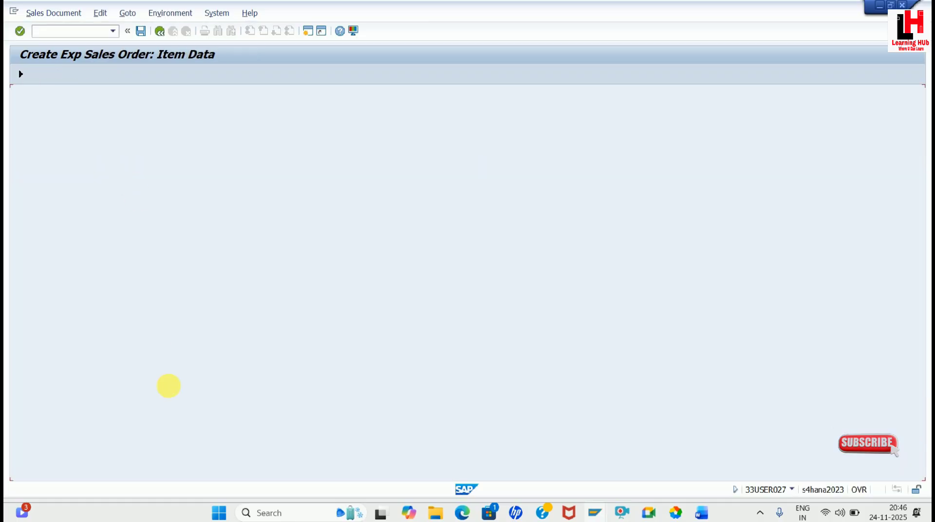
text(PR00)
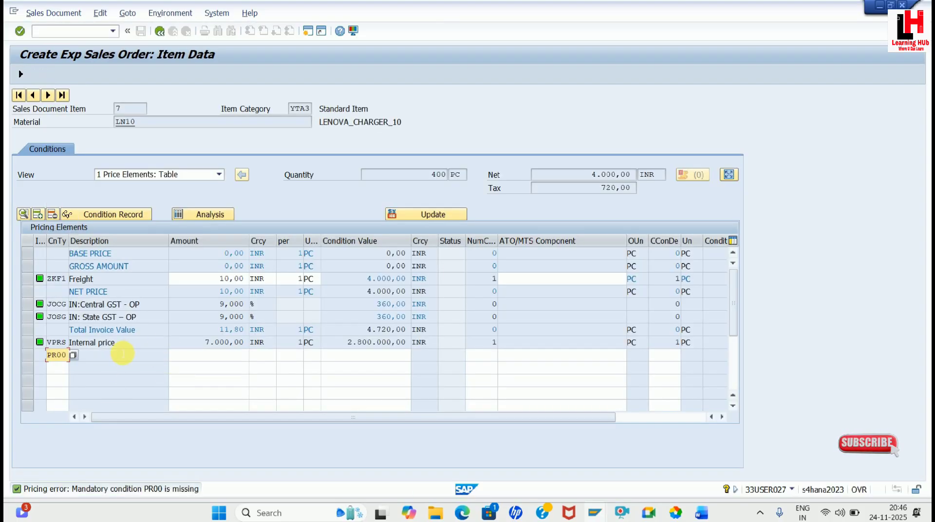
key(Tab)
key(Return)
key(Return)
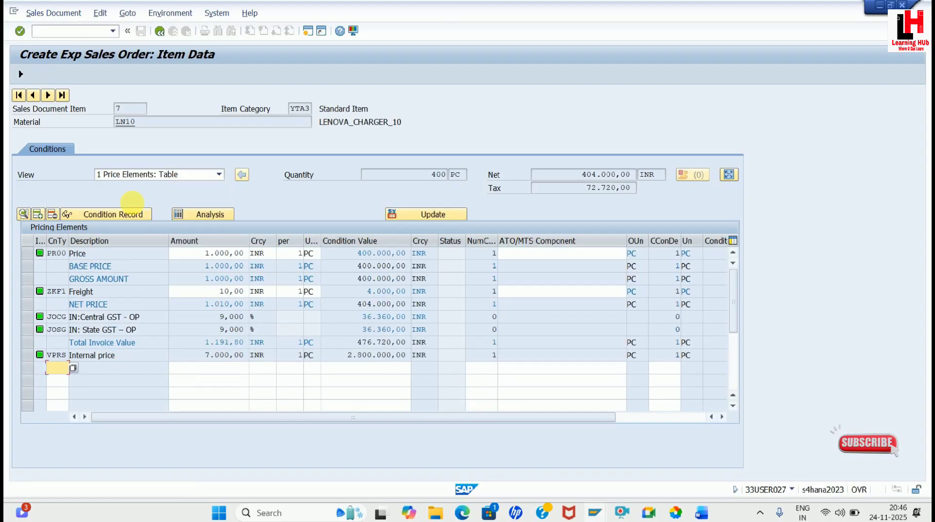
Return to the order overview, check the incompletion log again and save the sales order
click(159, 30)
click(101, 13)
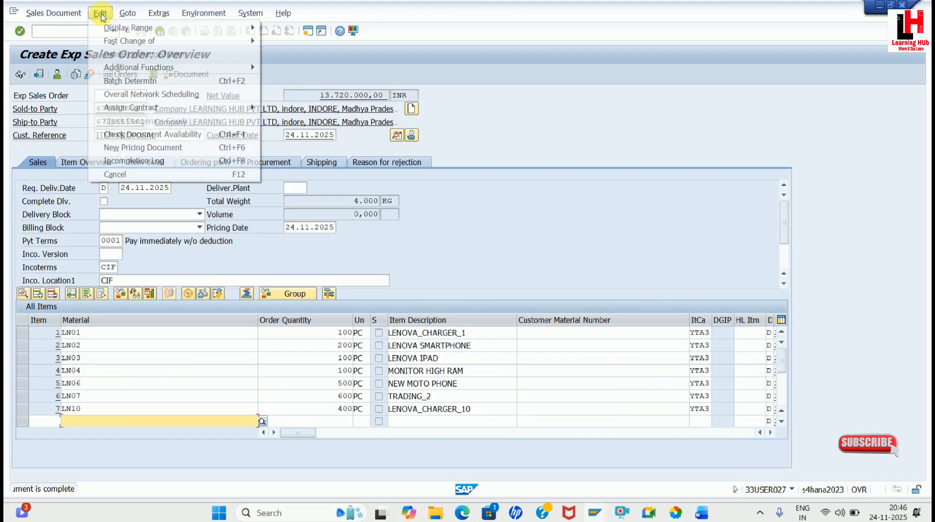
click(132, 161)
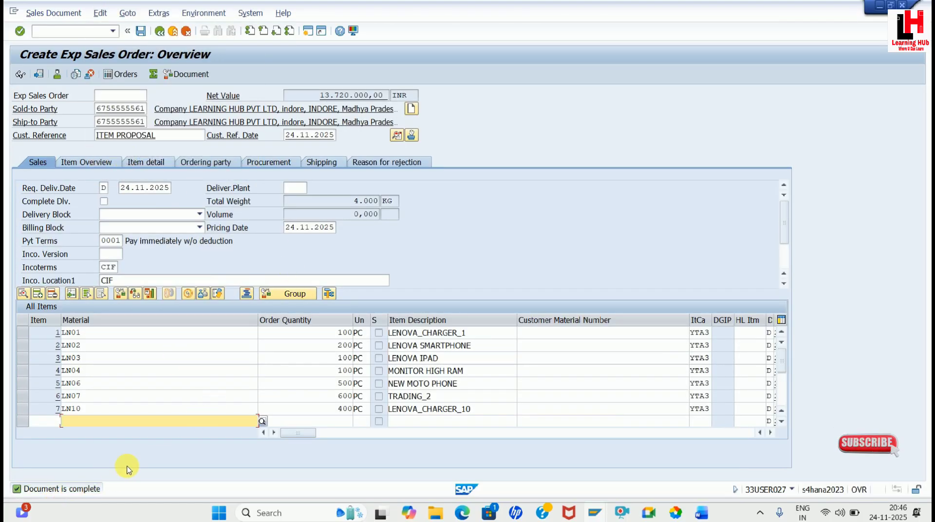
click(141, 31)
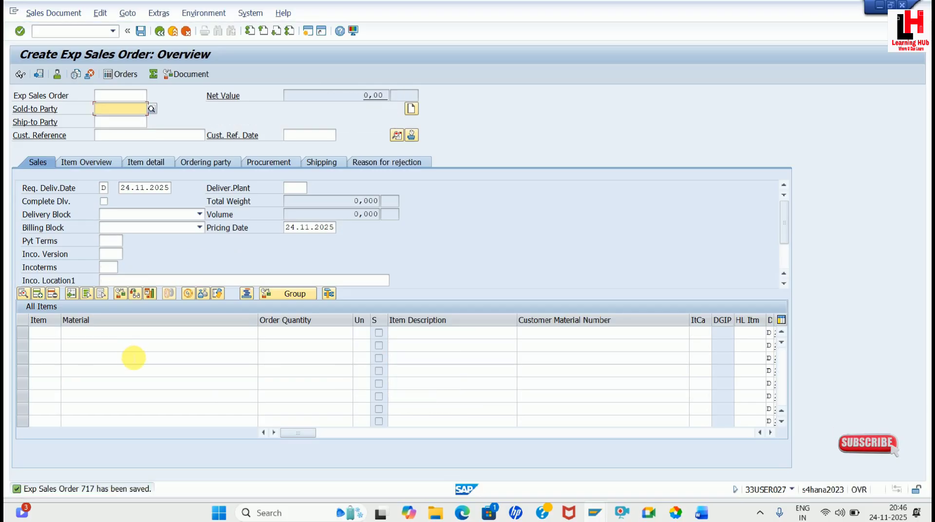
Enter the same customer number as sold-to party and ship-to party of another YOR4 order
key(space)
key(Down)
key(Return)
key(Tab)
key(space)
key(Down)
key(Return)
key(Tab)
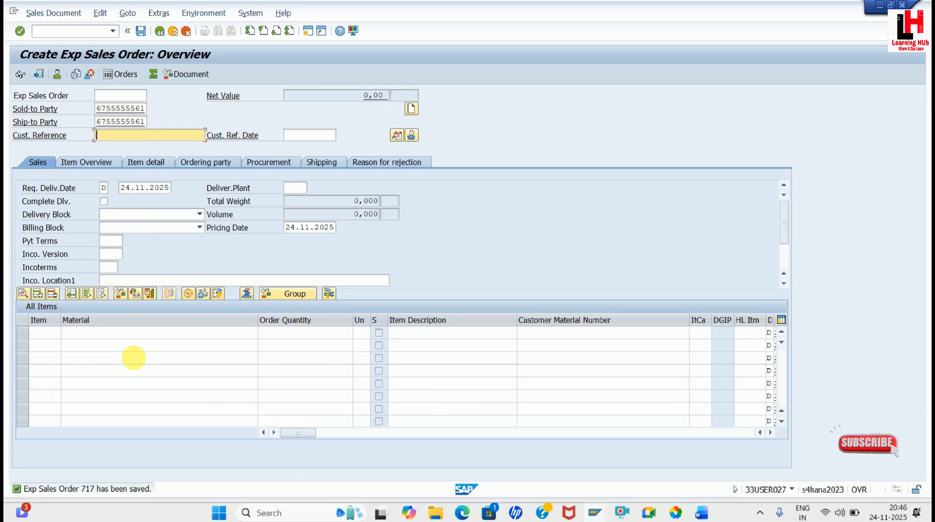
Fill in customer reference ITEM PROPOSAL, reference date 24.11.2025 and payment terms 0001 for this order
key(space)
key(Down)
key(Return)
key(Tab)
key(space)
key(Down)
key(Return)
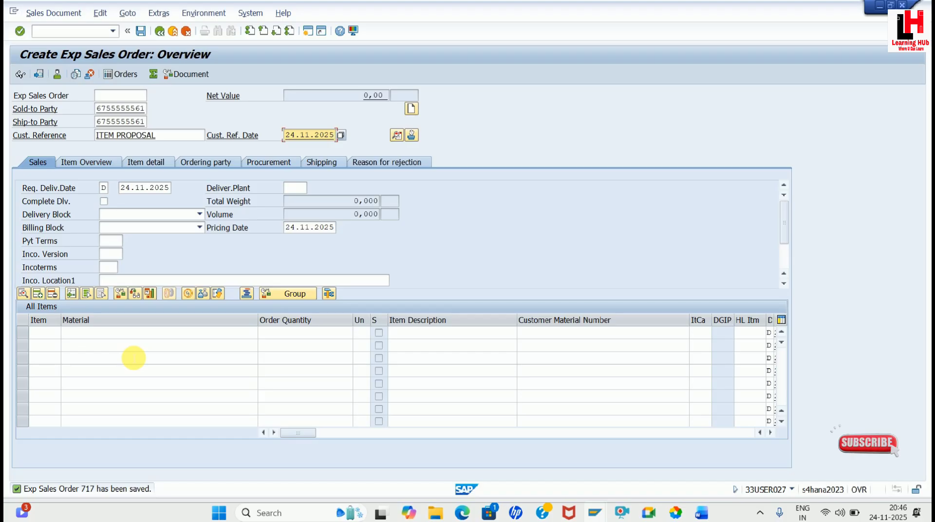
key(Return)
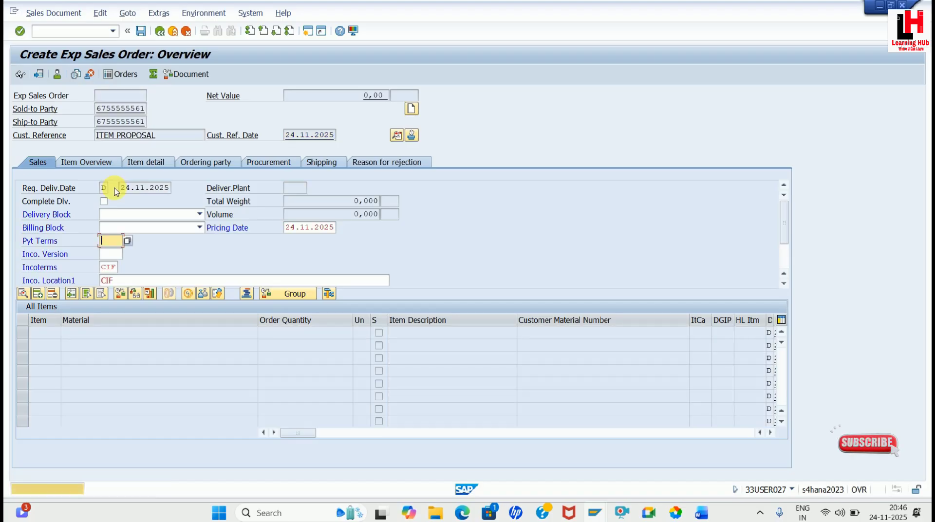
Open the item proposal as a selection list, deselect all items and select only LN02, LN06 and LN10
click(39, 74)
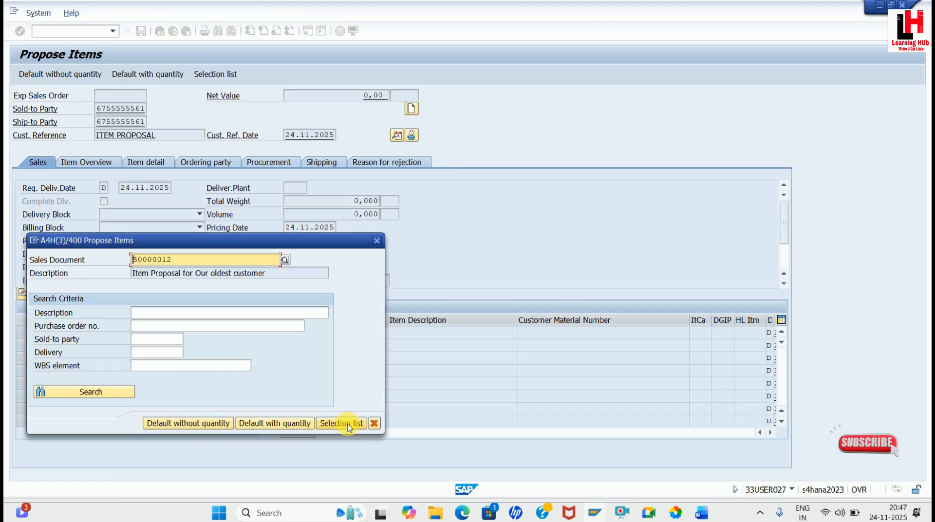
click(348, 427)
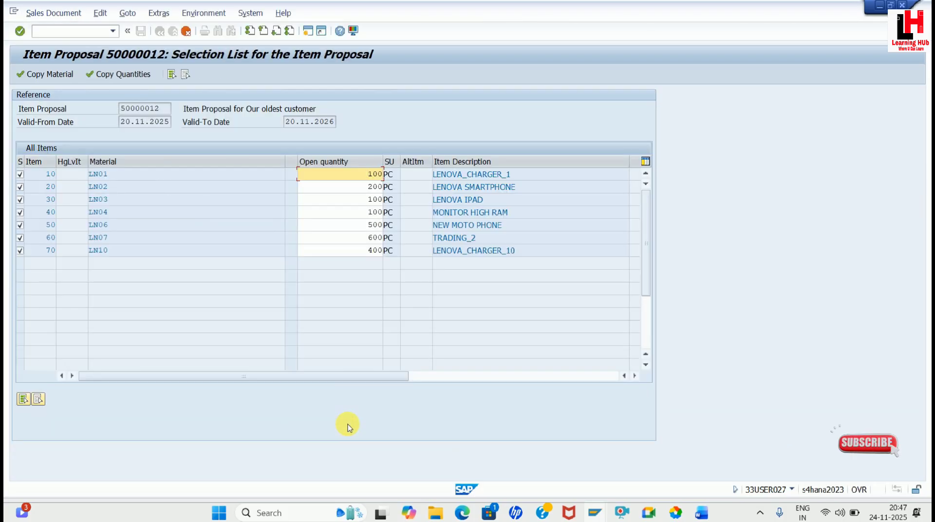
click(184, 75)
click(21, 190)
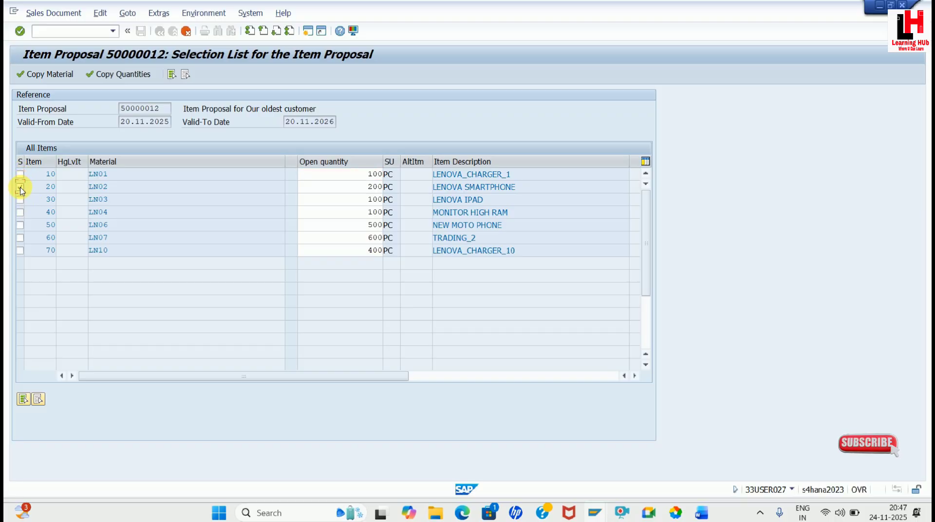
click(20, 226)
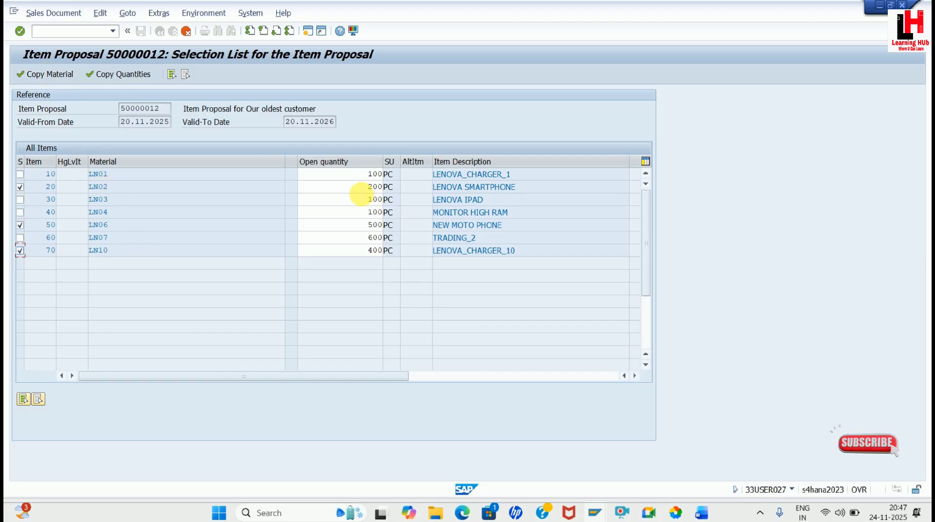
Copy only the materials of the selected proposal items into the order, without quantities, and check their order quantities
double_click(375, 187)
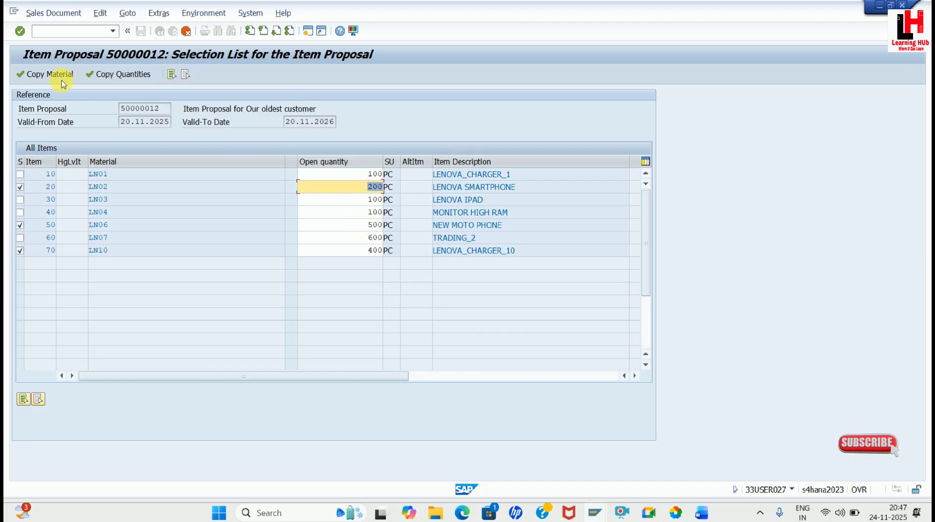
click(39, 74)
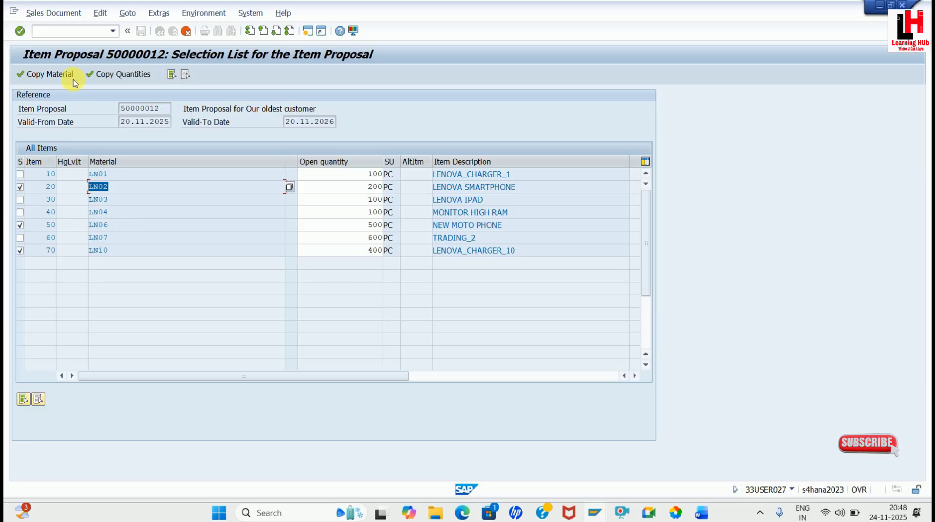
click(49, 75)
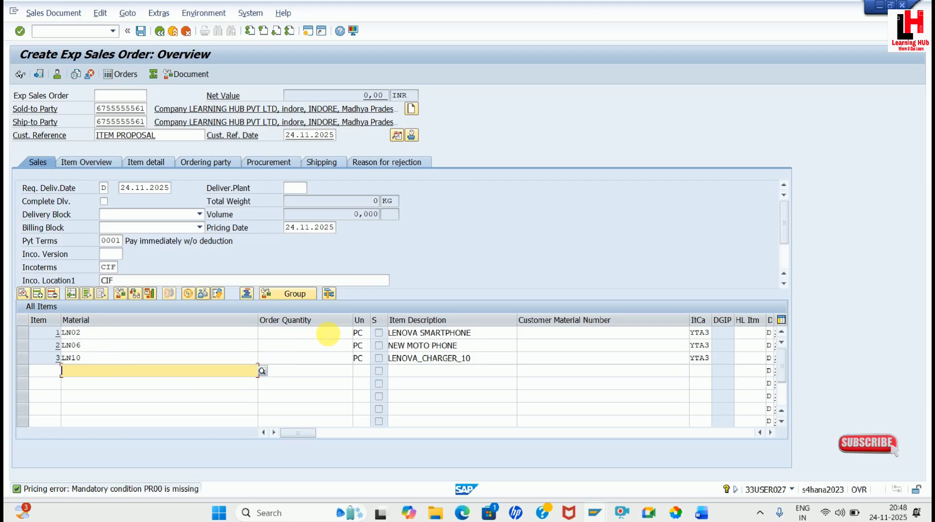
click(328, 333)
click(334, 346)
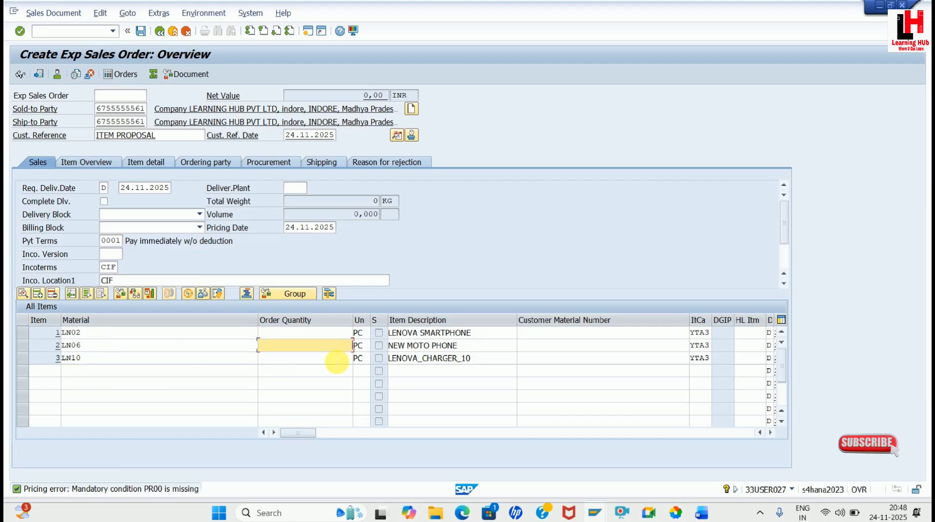
click(336, 359)
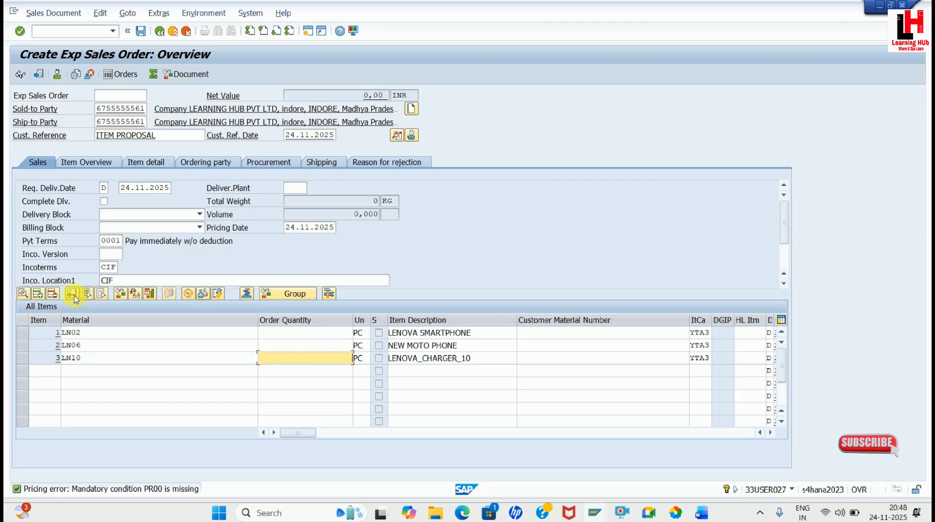
Delete all the items copied without quantities from the sales order
click(86, 294)
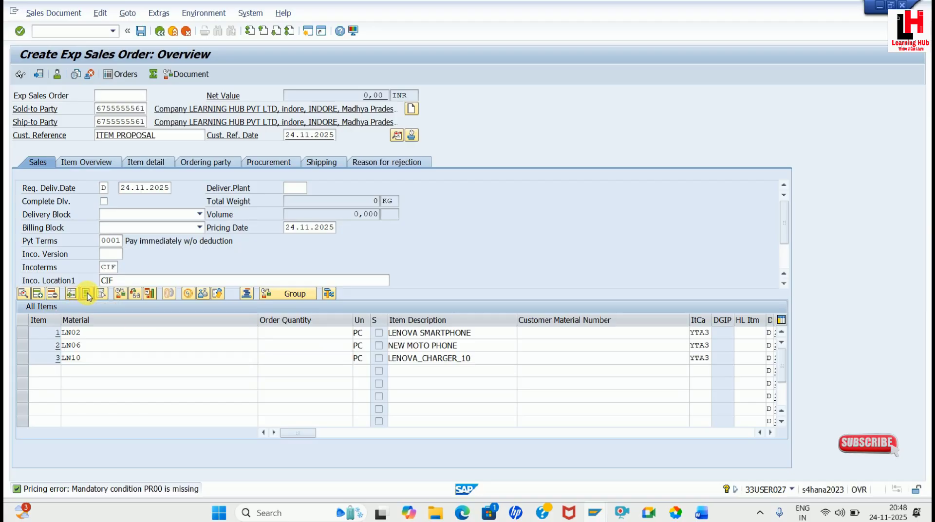
click(53, 295)
key(Return)
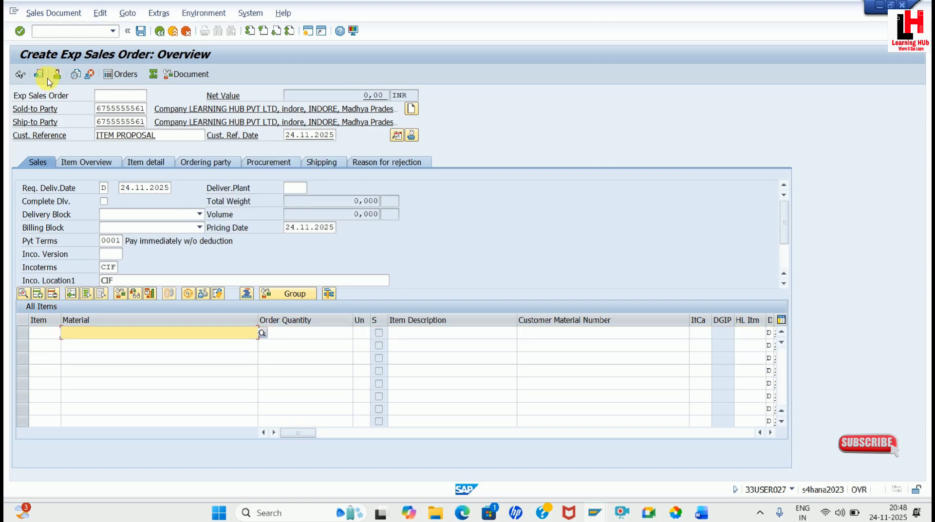
Reopen the item proposal as a selection list, deselect all items and select only LN02, LN04 and LN07
click(41, 78)
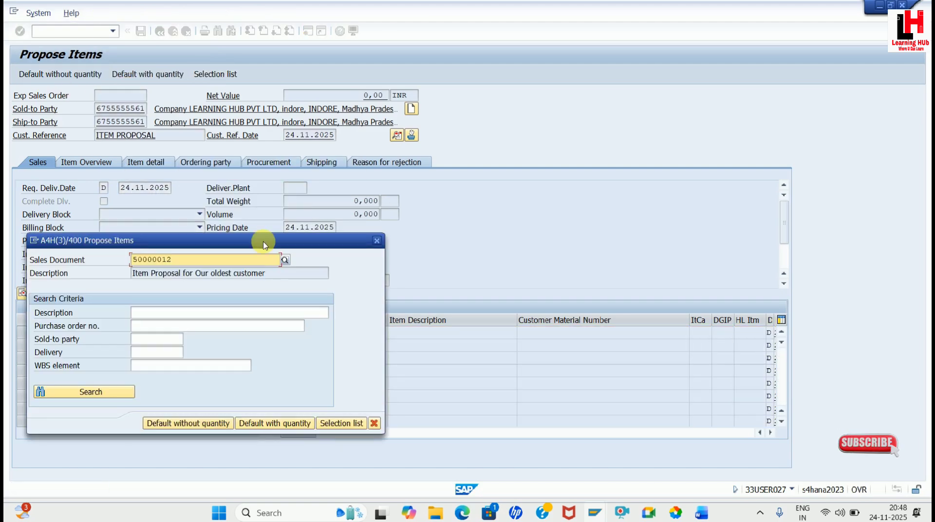
click(351, 423)
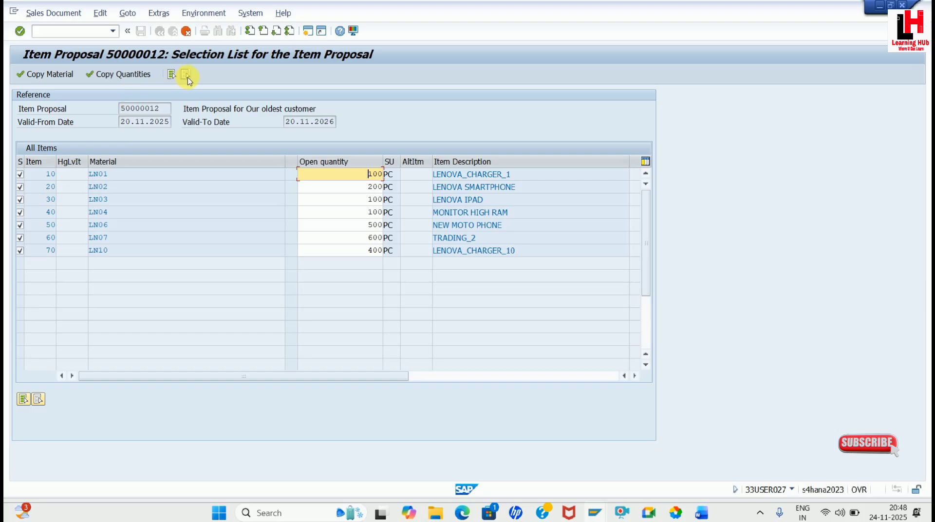
click(185, 75)
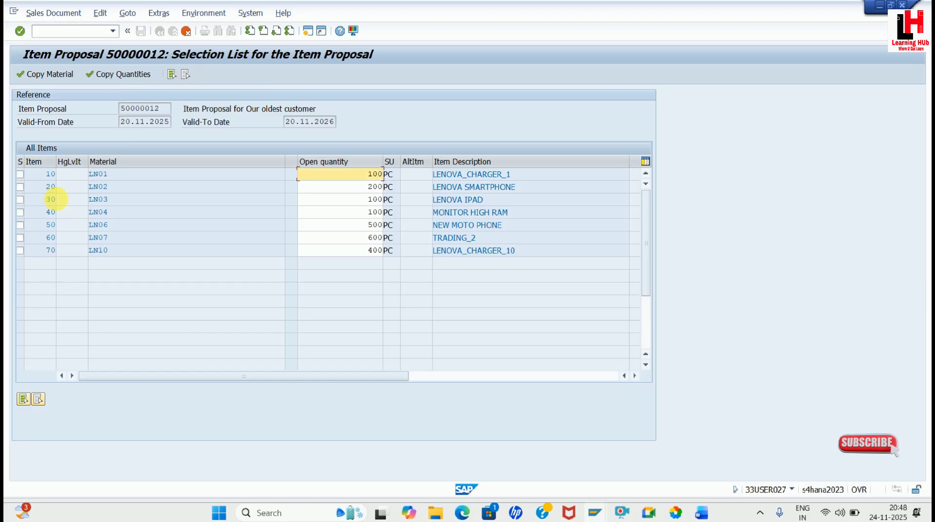
click(20, 187)
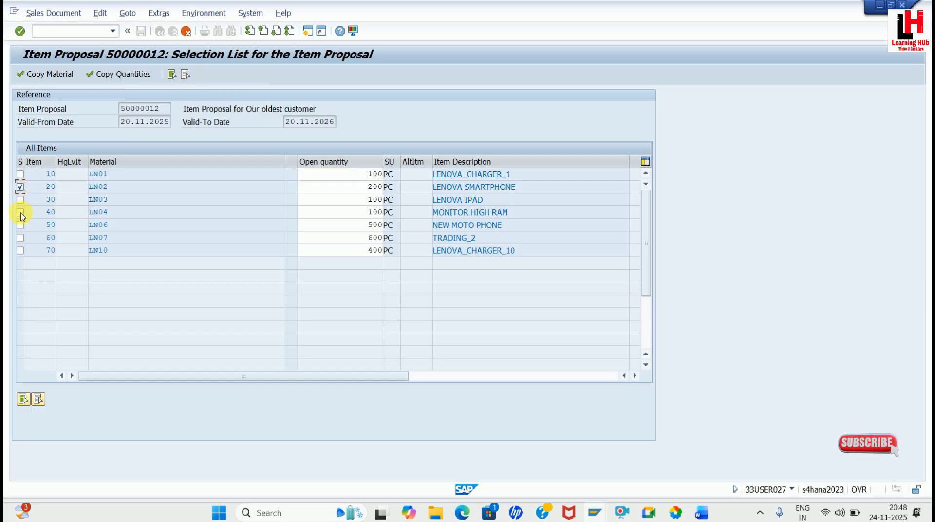
click(19, 213)
click(19, 238)
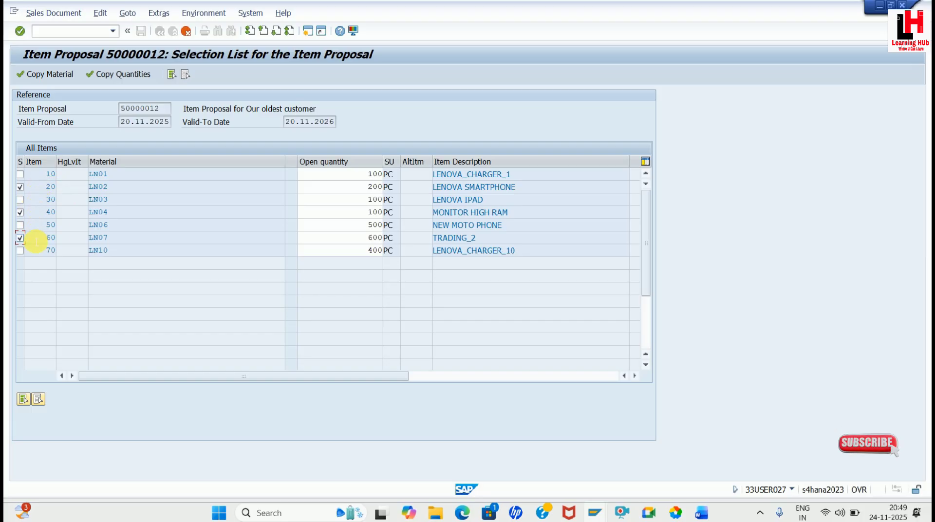
double_click(114, 187)
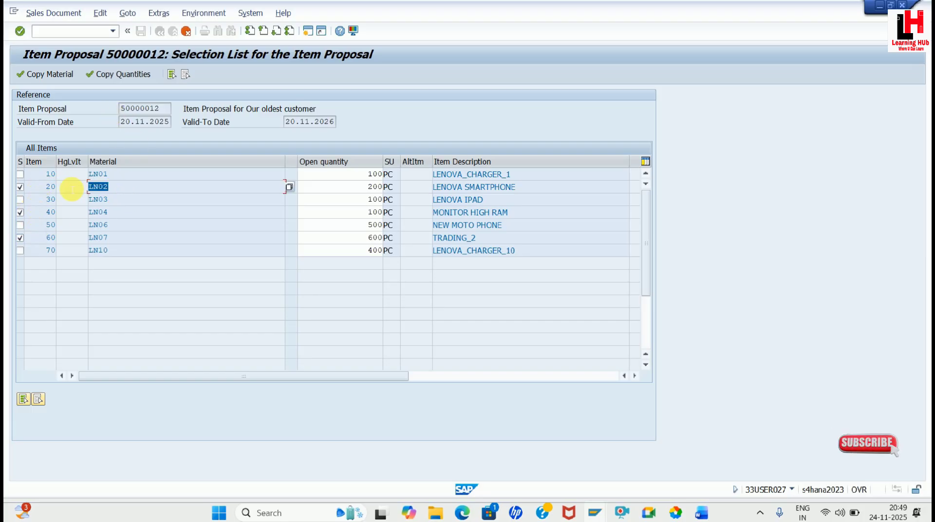
Copy the selected proposal items into the order with their quantities and check the order quantities
click(126, 75)
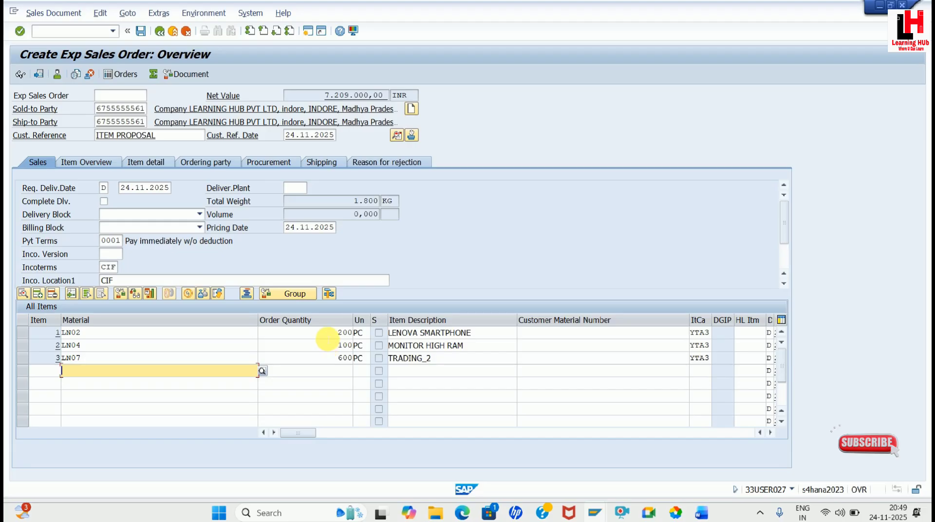
click(326, 333)
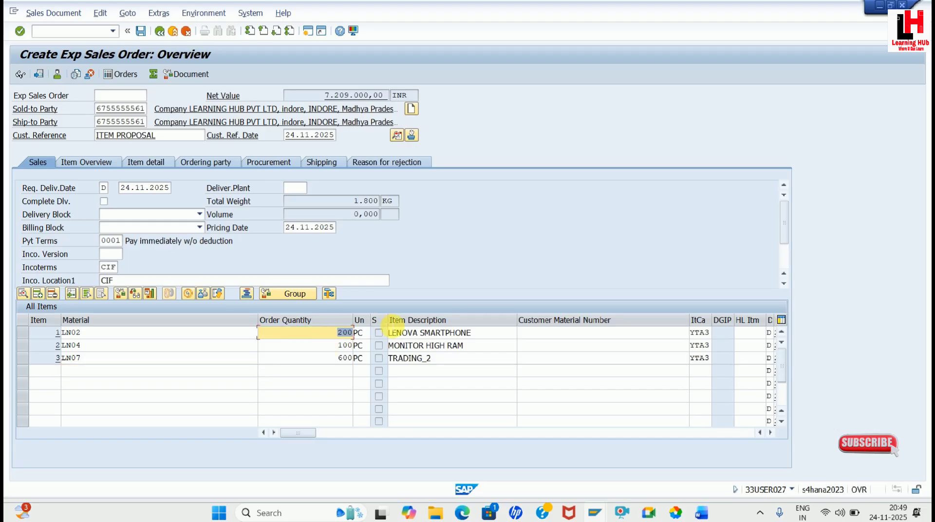
click(21, 334)
double_click(345, 332)
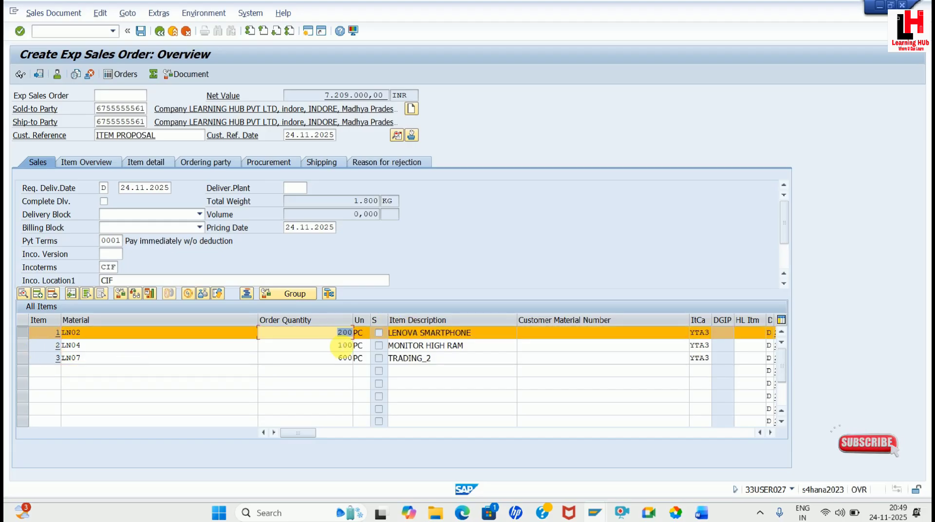
key(Down)
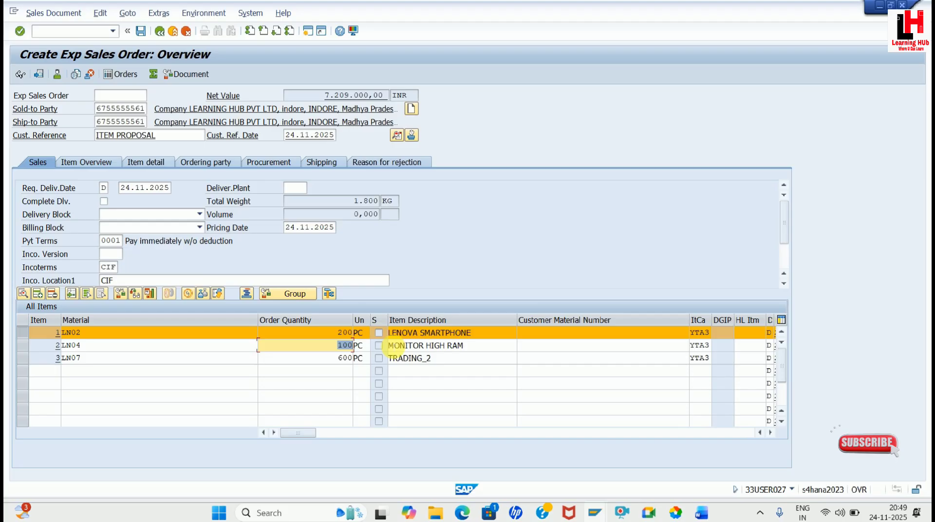